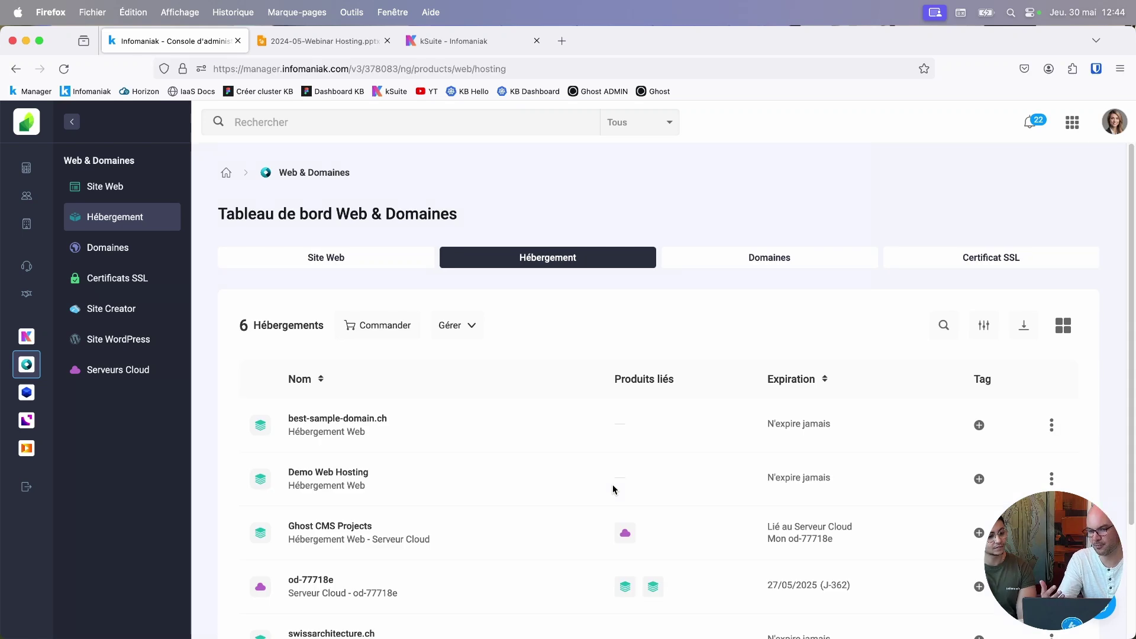
# Open the Demo Web Hosting dashboard listing demo.swissarchitecture.ch and wp.swissarchitecture.ch.
pyautogui.click(349, 477)
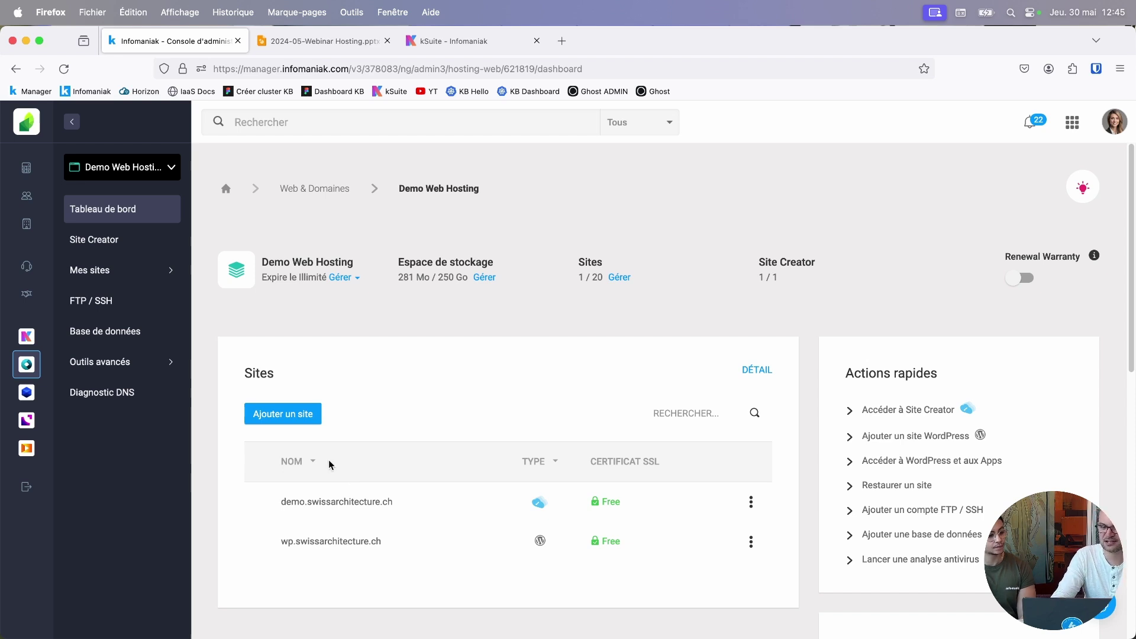
# Start adding a site to show the Site Creator, WordPress, favourite apps and no-tool options.
pyautogui.click(294, 421)
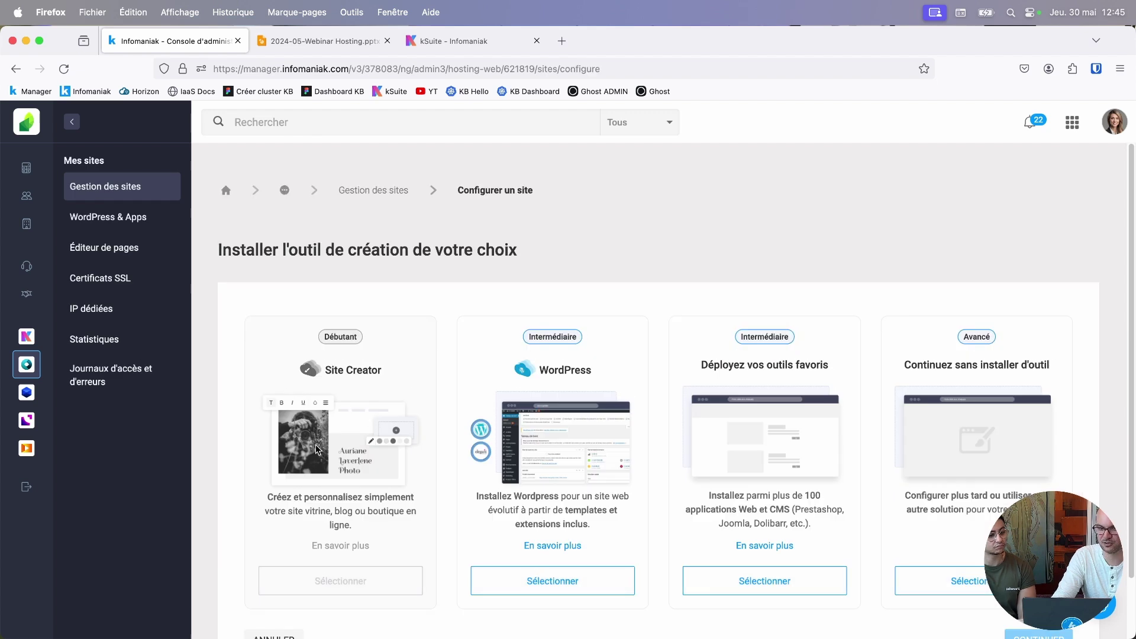
pyautogui.scroll(-1, 317, 449)
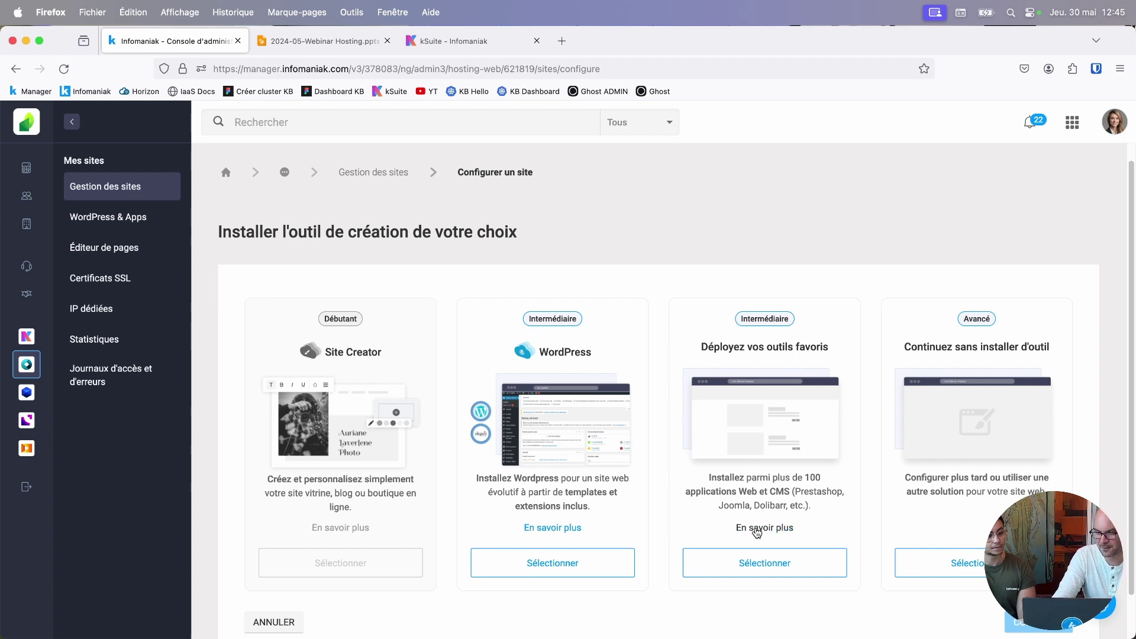
# Browse the web apps catalogue to the Images et fichiers category: ownCloud, Nextcloud Hub, Piwigo.
pyautogui.click(757, 528)
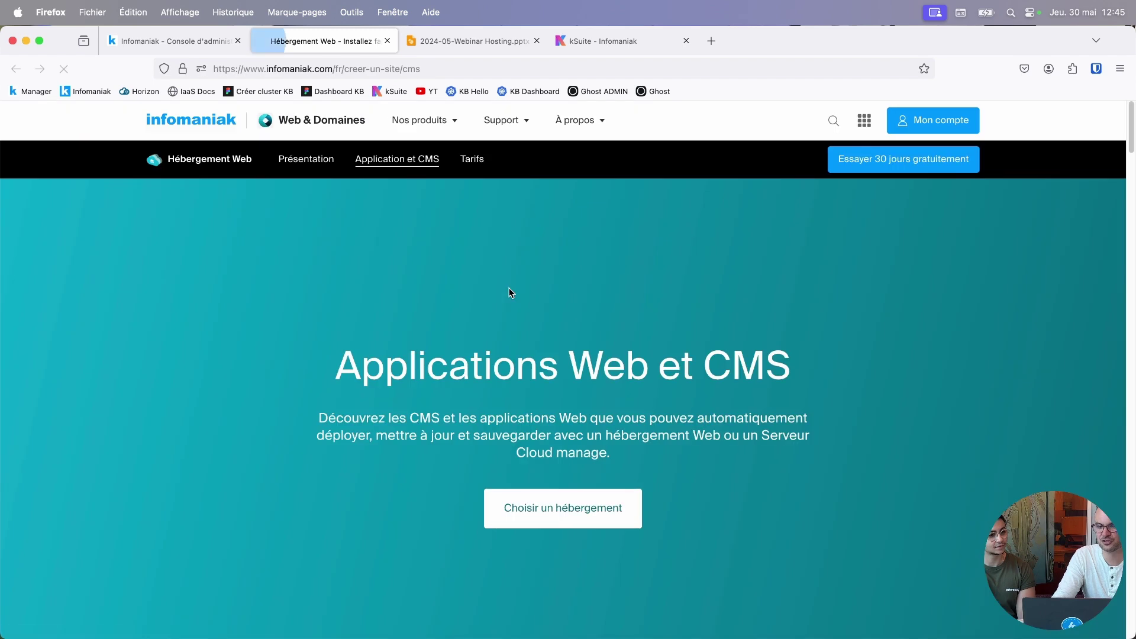
pyautogui.scroll(-10, 520, 350)
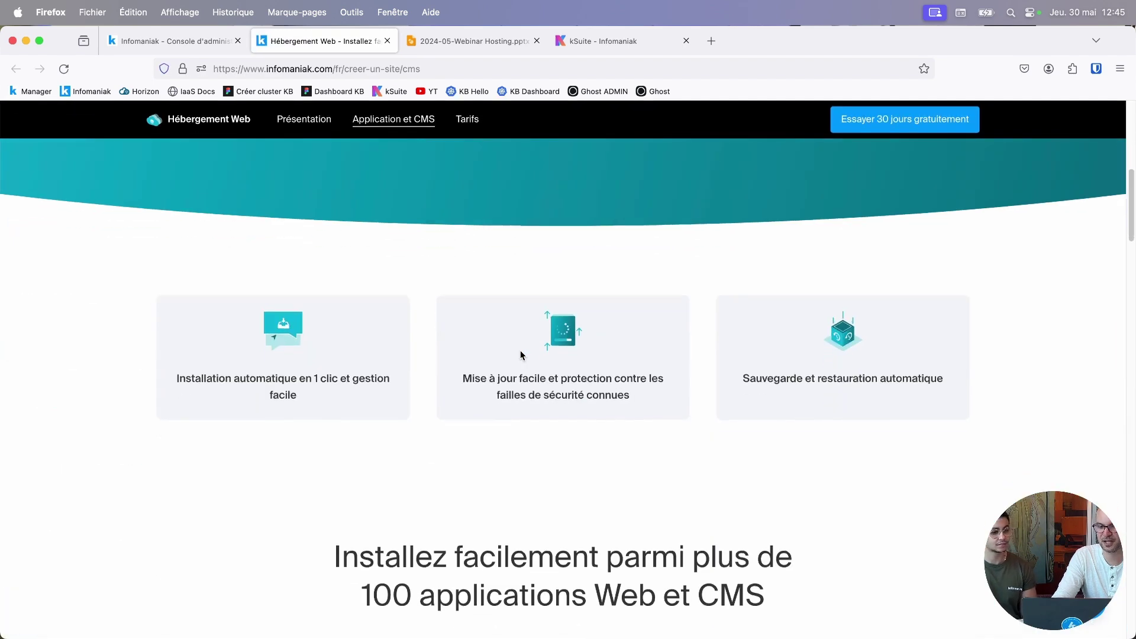
pyautogui.scroll(-2, 520, 350)
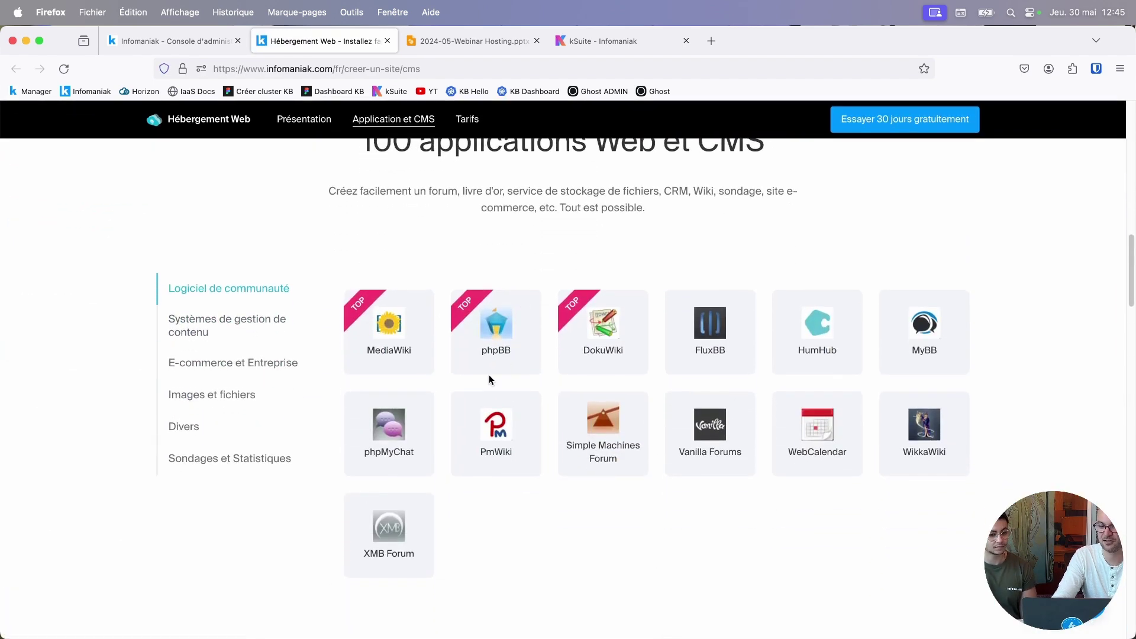
pyautogui.scroll(-3, 292, 349)
pyautogui.scroll(3, 292, 350)
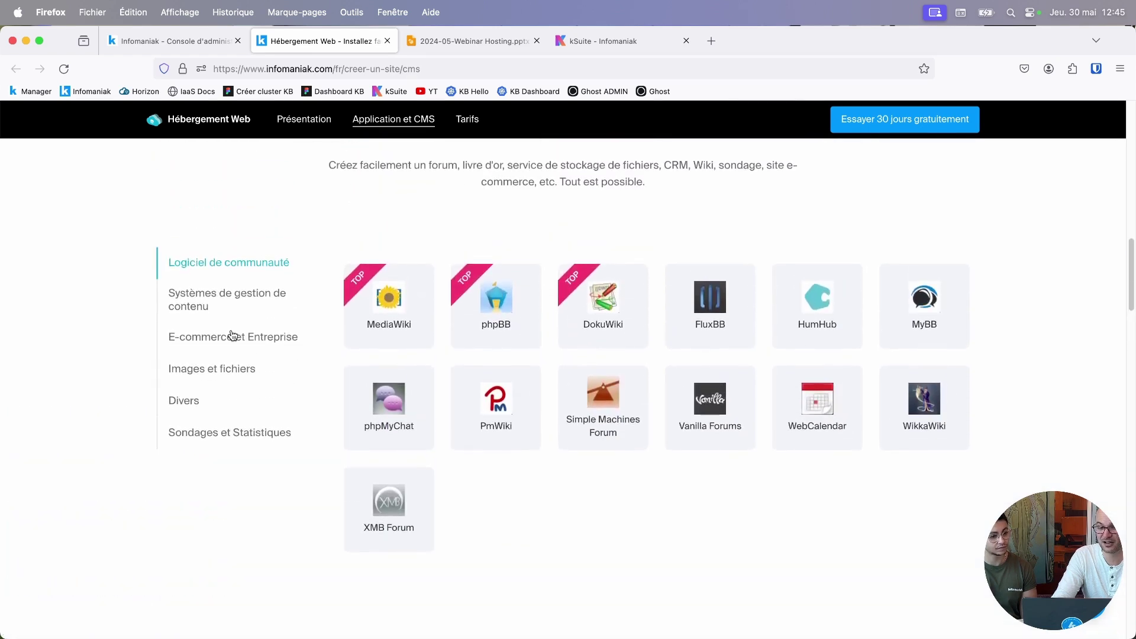
pyautogui.click(231, 345)
pyautogui.click(212, 371)
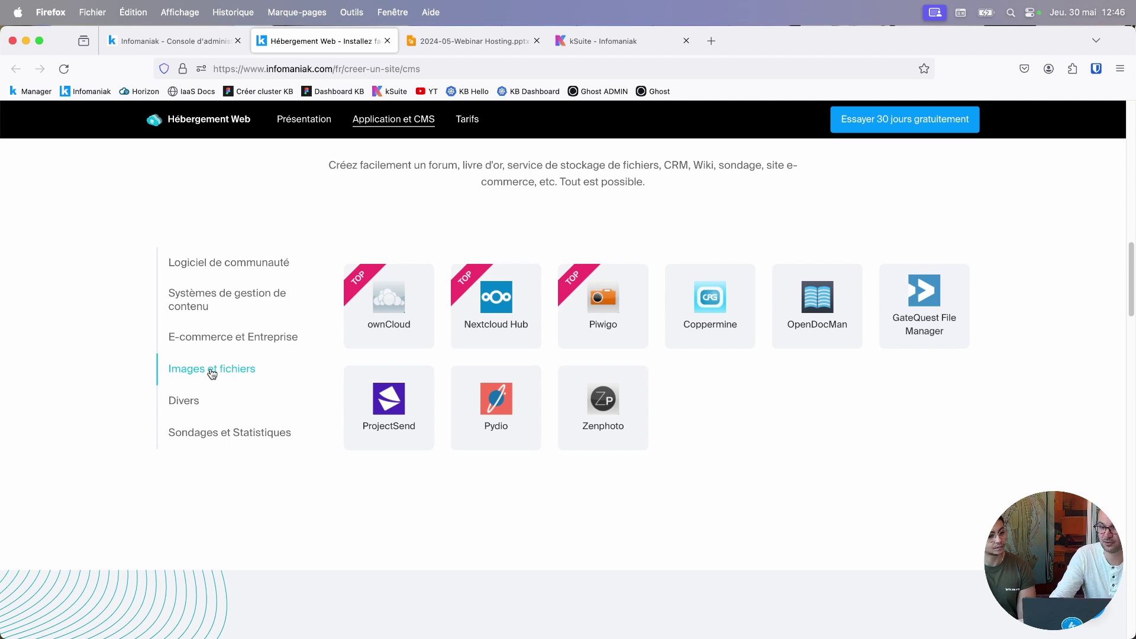
# Cancel the new site and open the Site Creator dashboard of demo.swissarchitecture.ch.
pyautogui.click(179, 44)
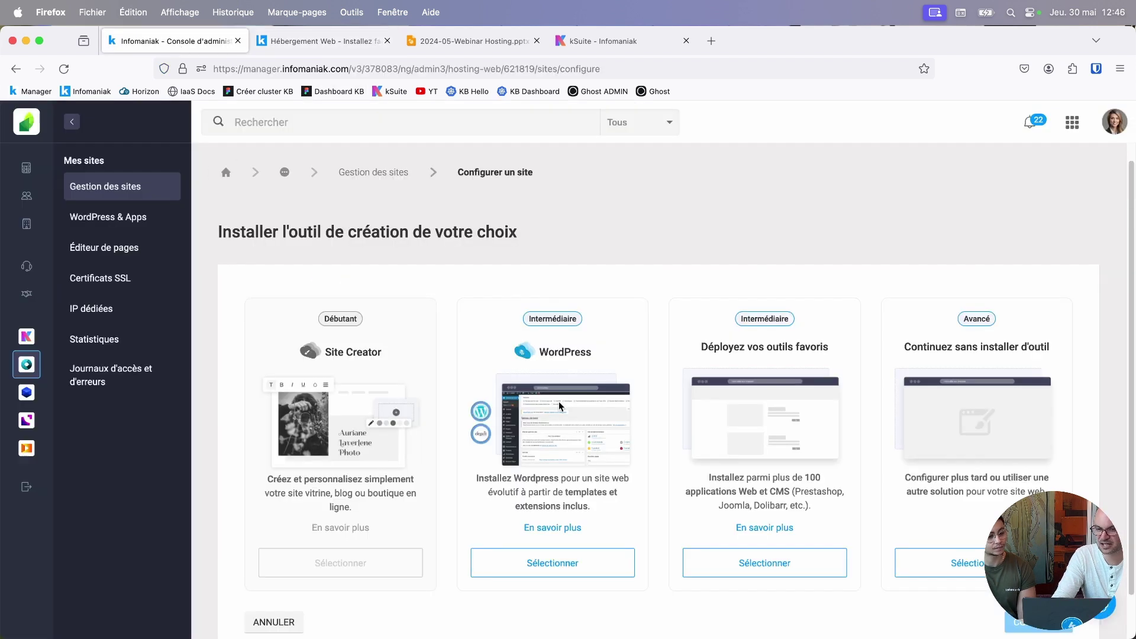
pyautogui.scroll(-2, 551, 467)
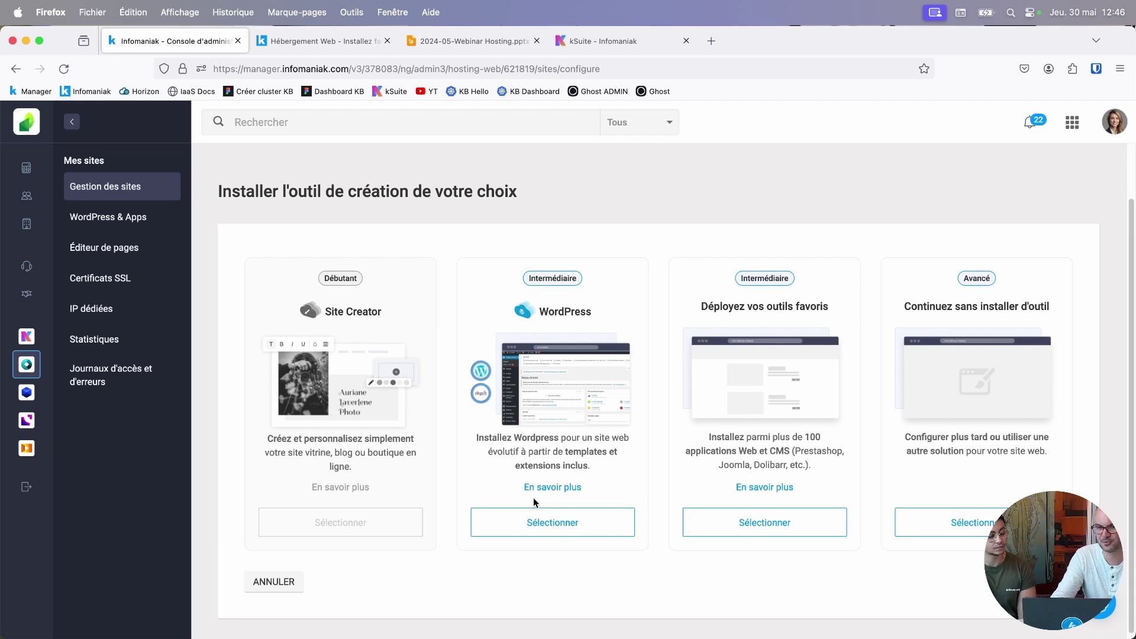
pyautogui.click(286, 586)
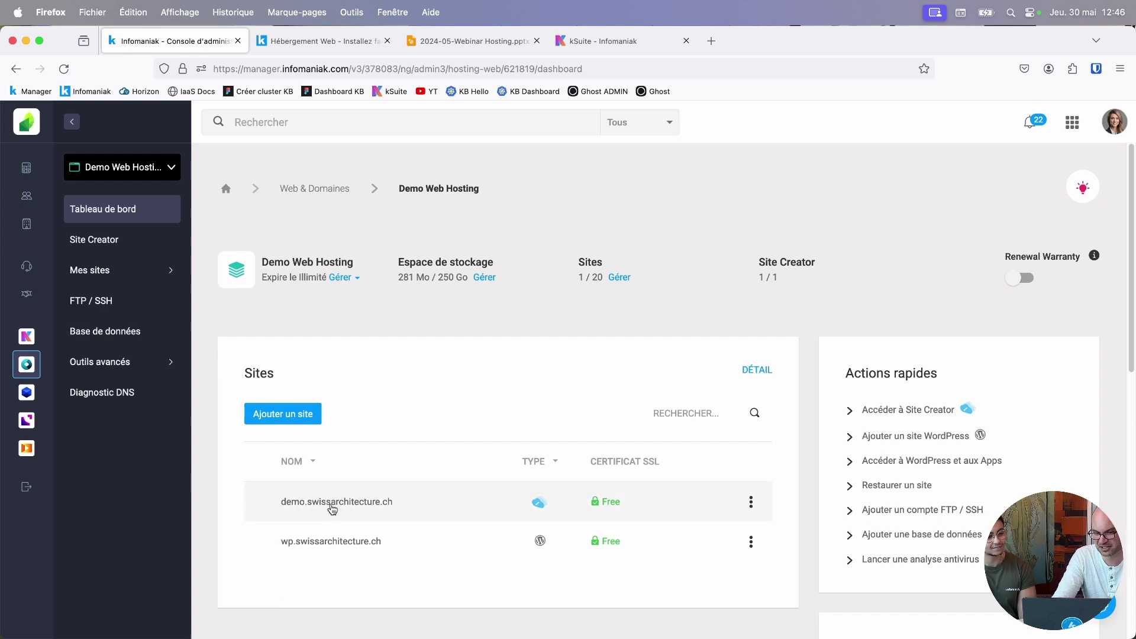
pyautogui.click(333, 503)
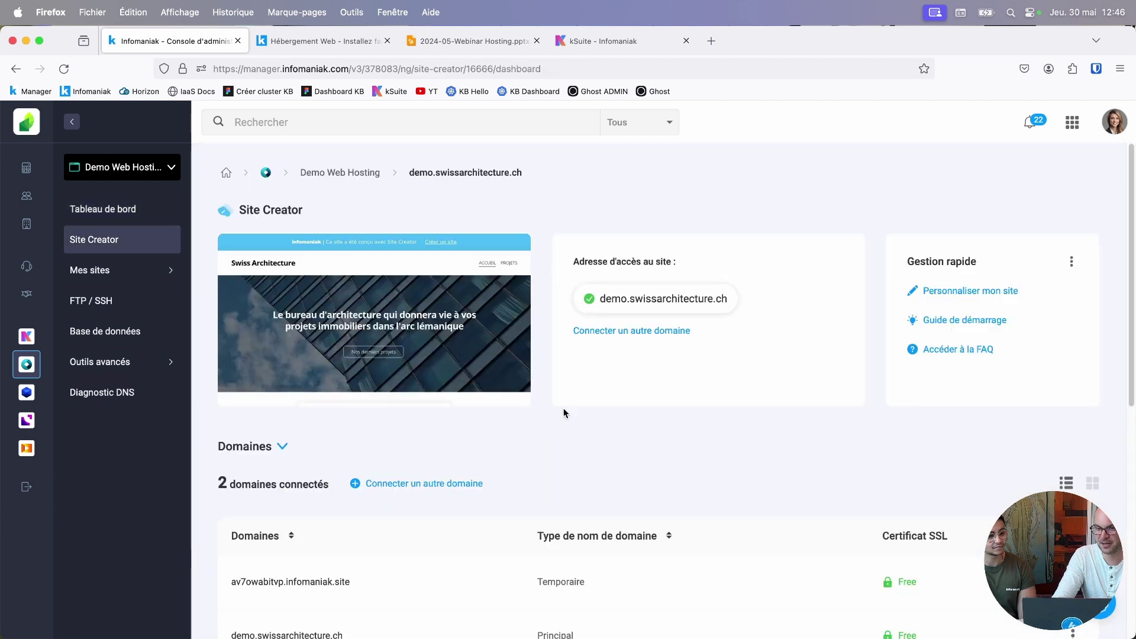
# Open the Swiss Architecture site in the Site Creator editor and scroll down its homepage.
pyautogui.click(951, 290)
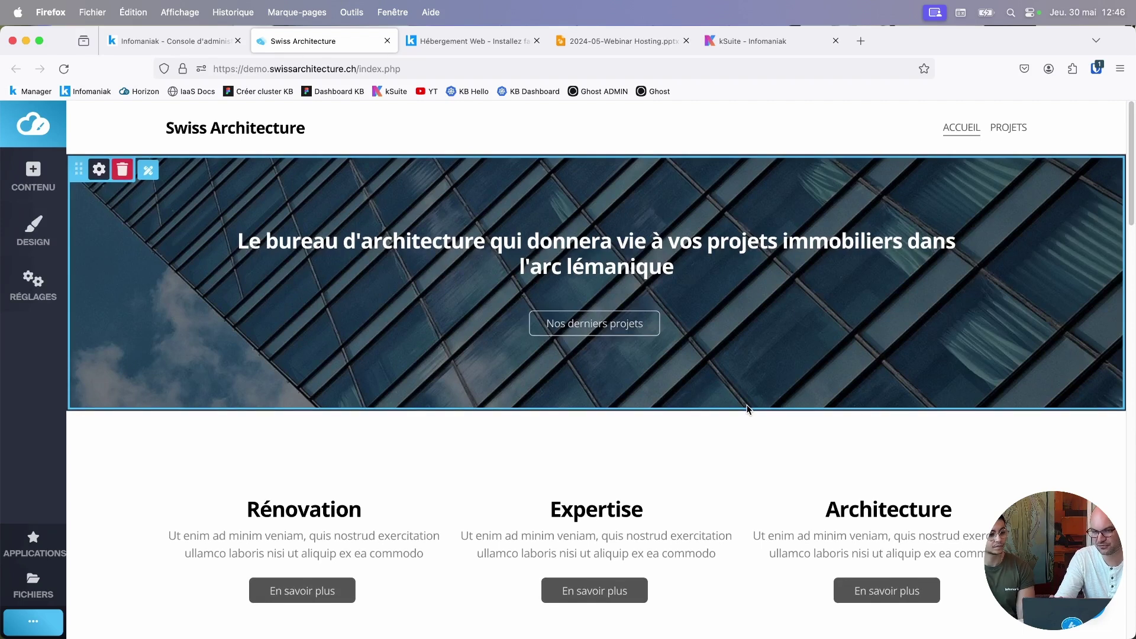
pyautogui.scroll(-1, 747, 409)
pyautogui.scroll(1, 747, 409)
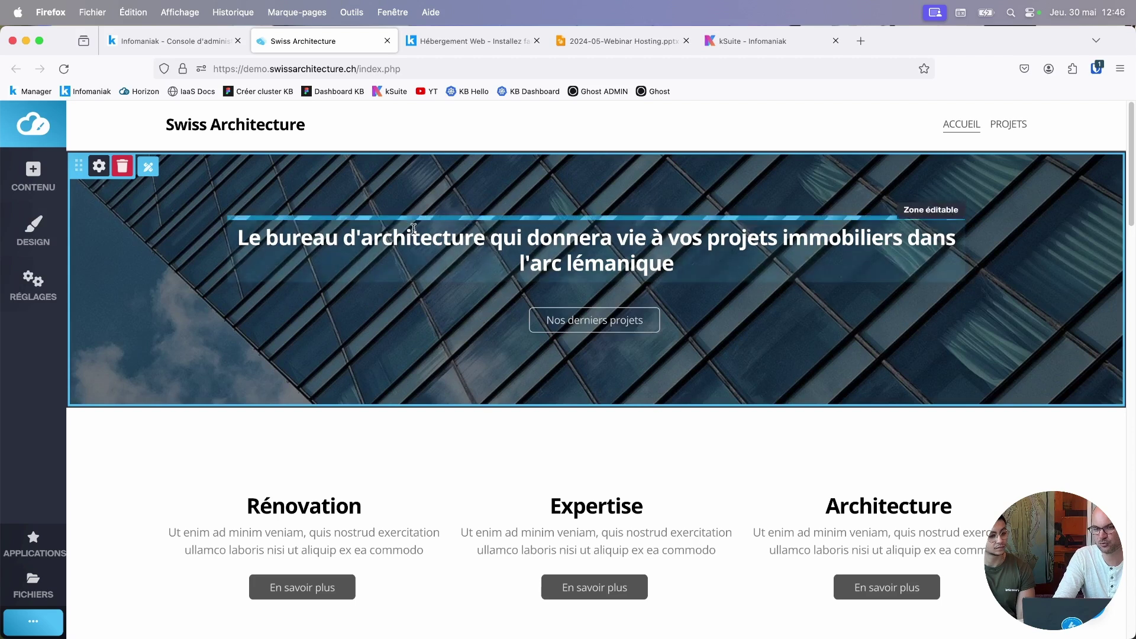
pyautogui.scroll(-4, 690, 352)
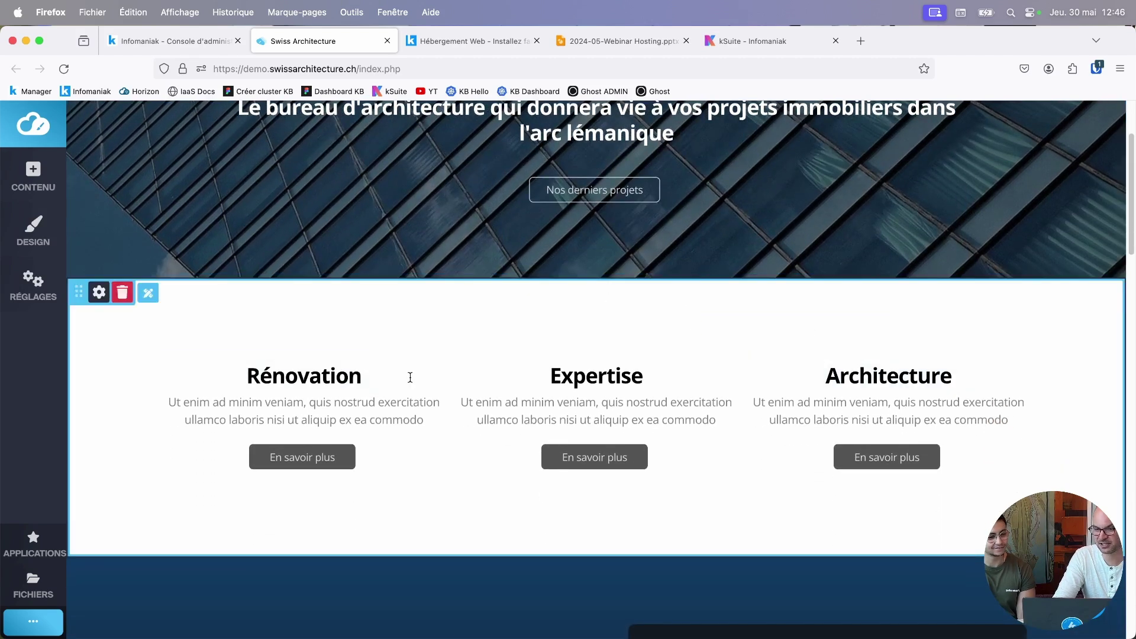
pyautogui.scroll(-10, 307, 330)
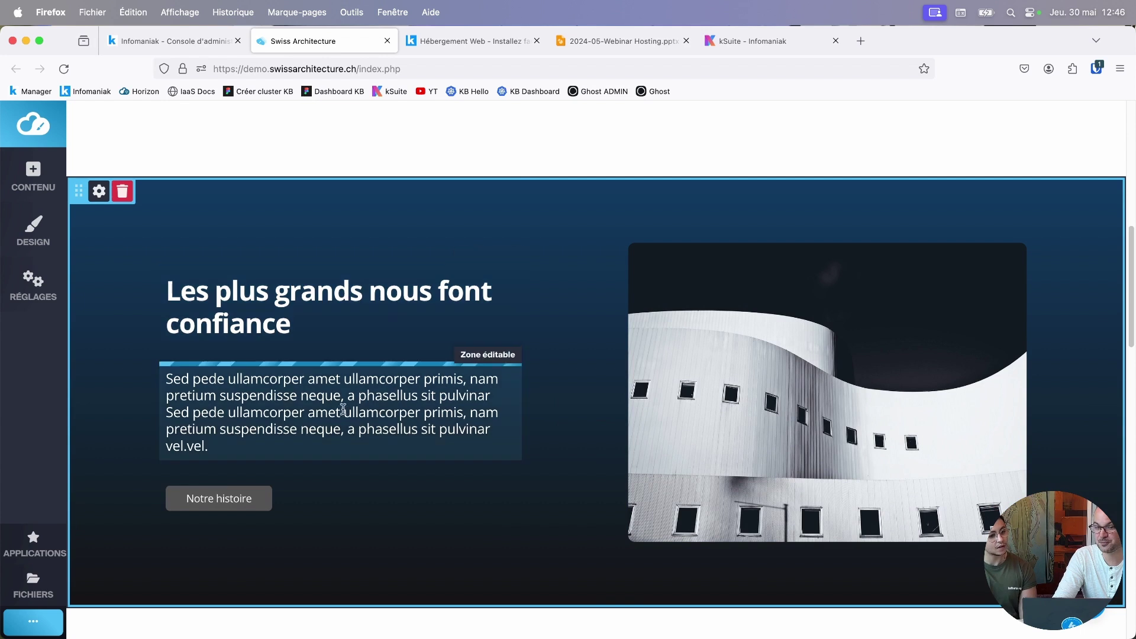
pyautogui.scroll(-1, 229, 440)
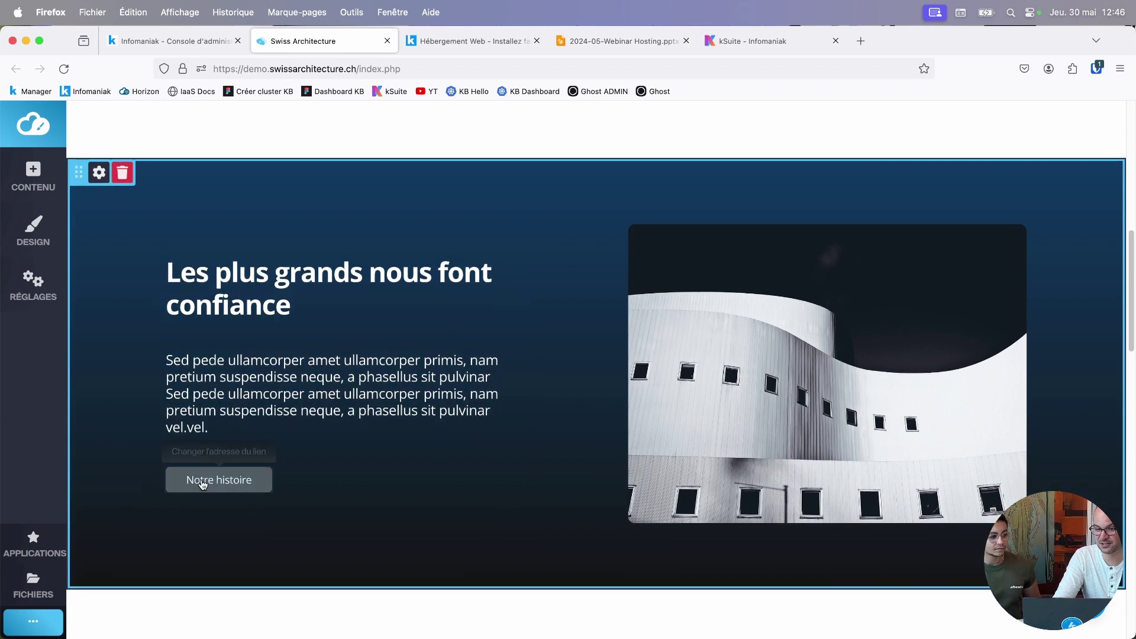
pyautogui.scroll(-10, 353, 497)
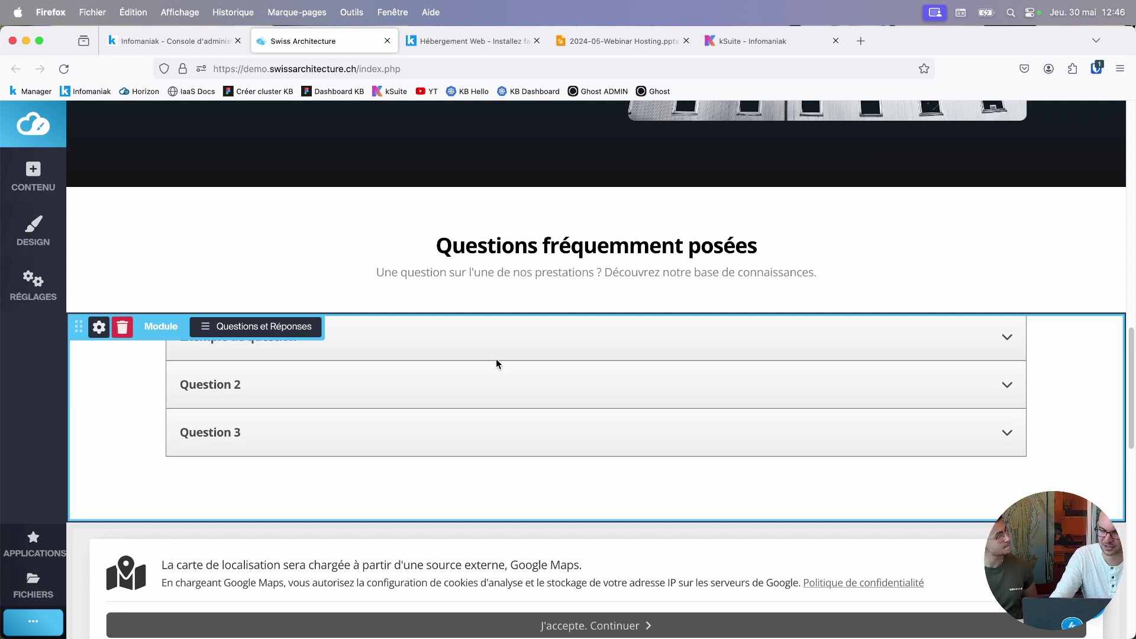
pyautogui.scroll(-5, 495, 363)
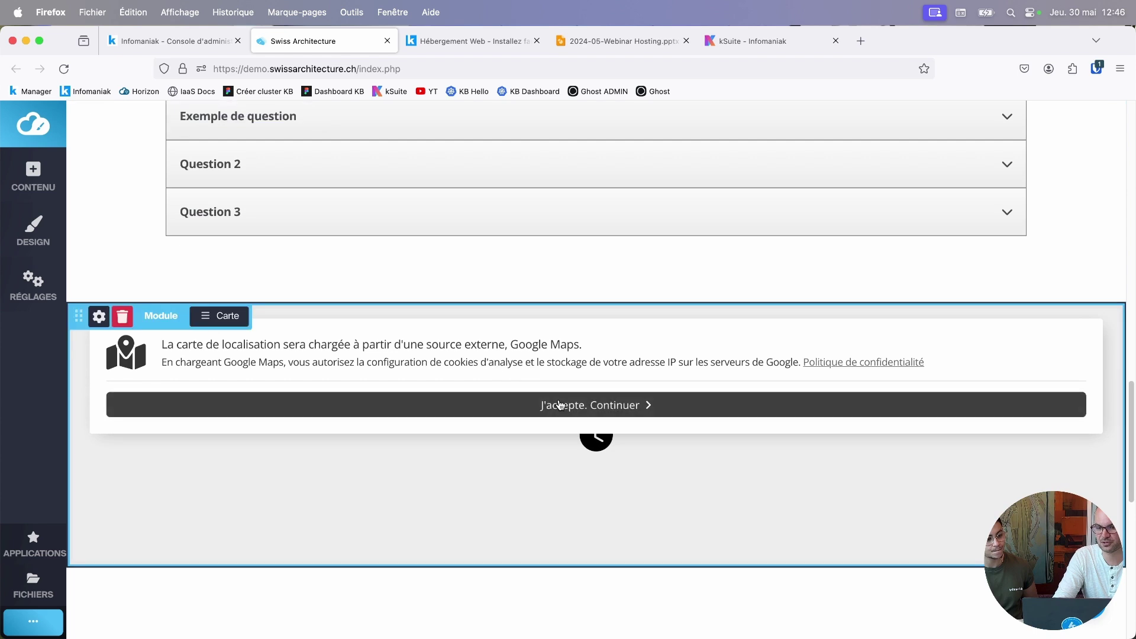
# Accept the Google Maps consent so the location map loads, then review the lower sections.
pyautogui.click(558, 406)
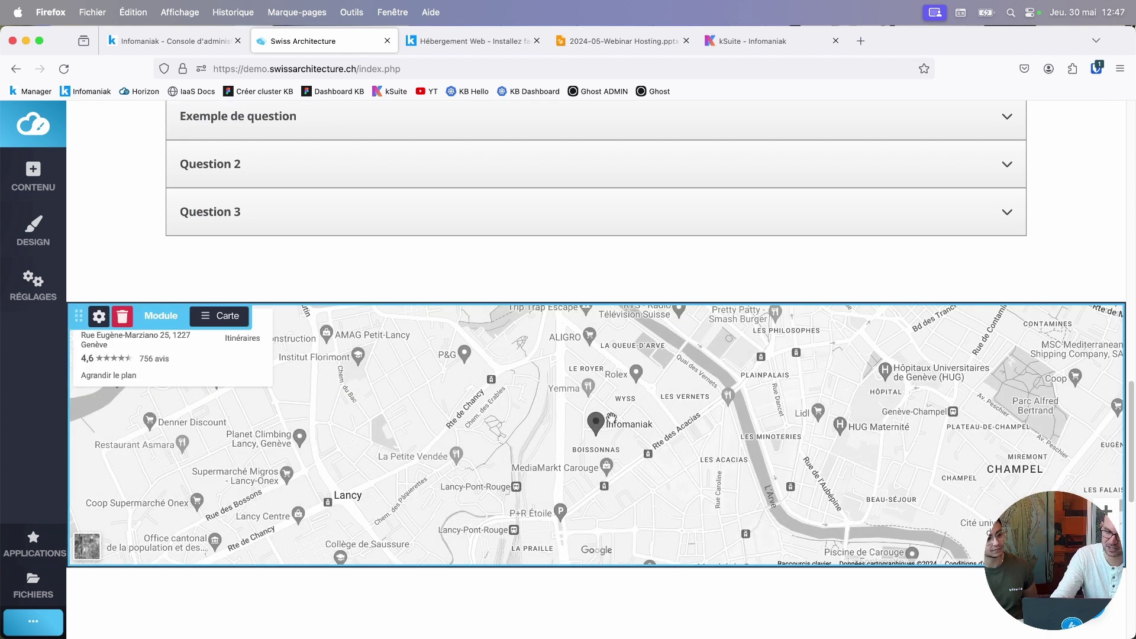
pyautogui.scroll(-1, 611, 418)
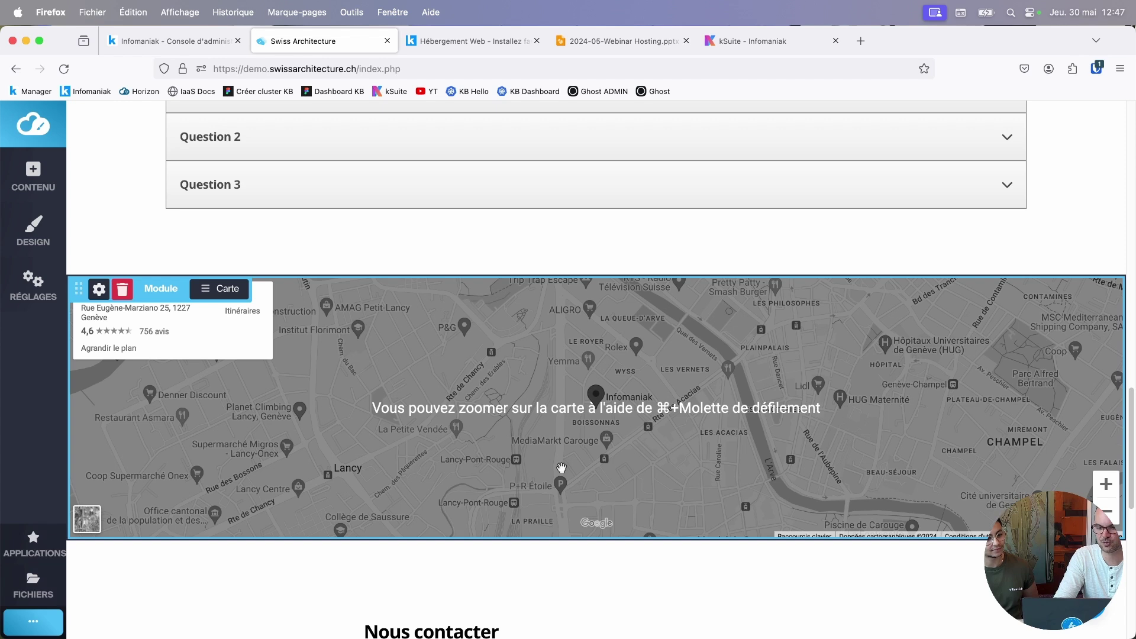
pyautogui.scroll(-6, 562, 468)
pyautogui.scroll(-1, 562, 467)
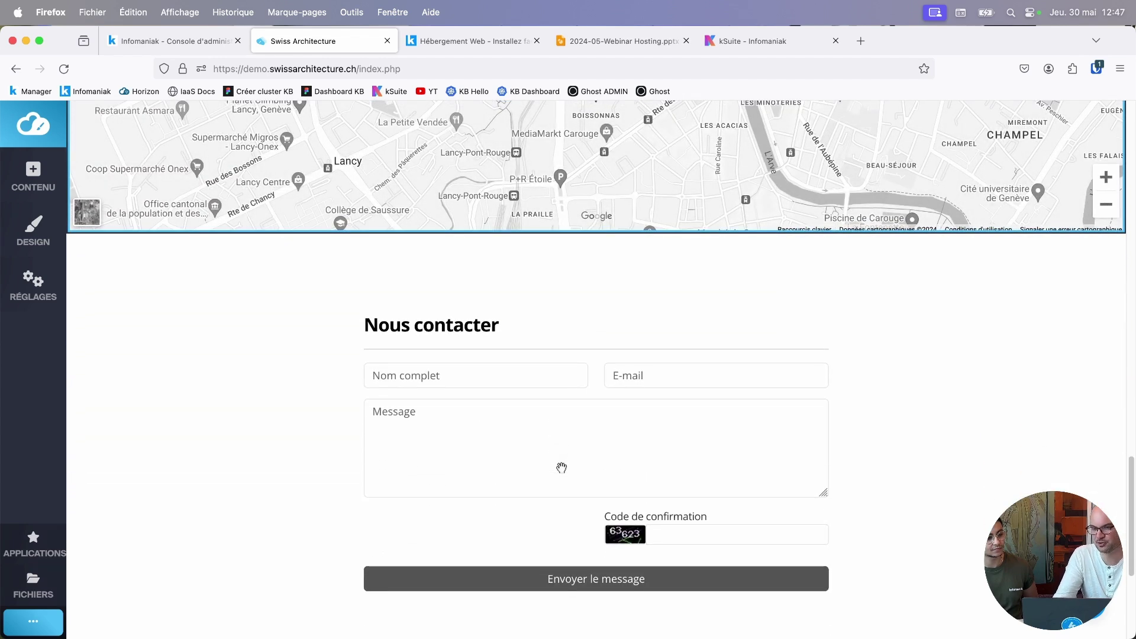
pyautogui.moveTo(392, 451)
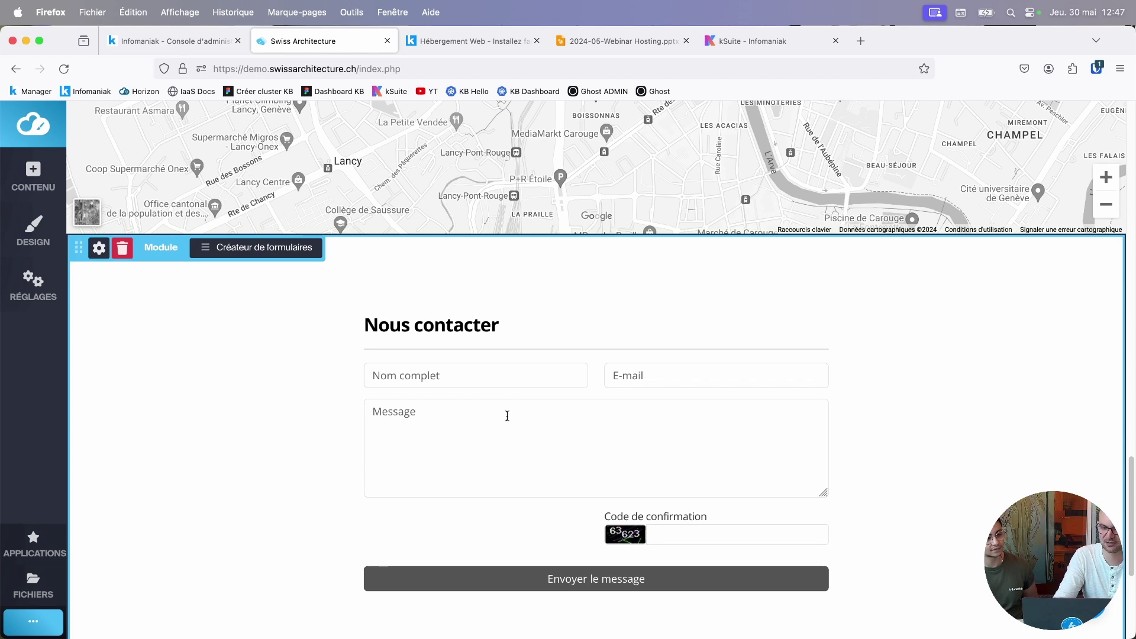
pyautogui.scroll(15, 506, 416)
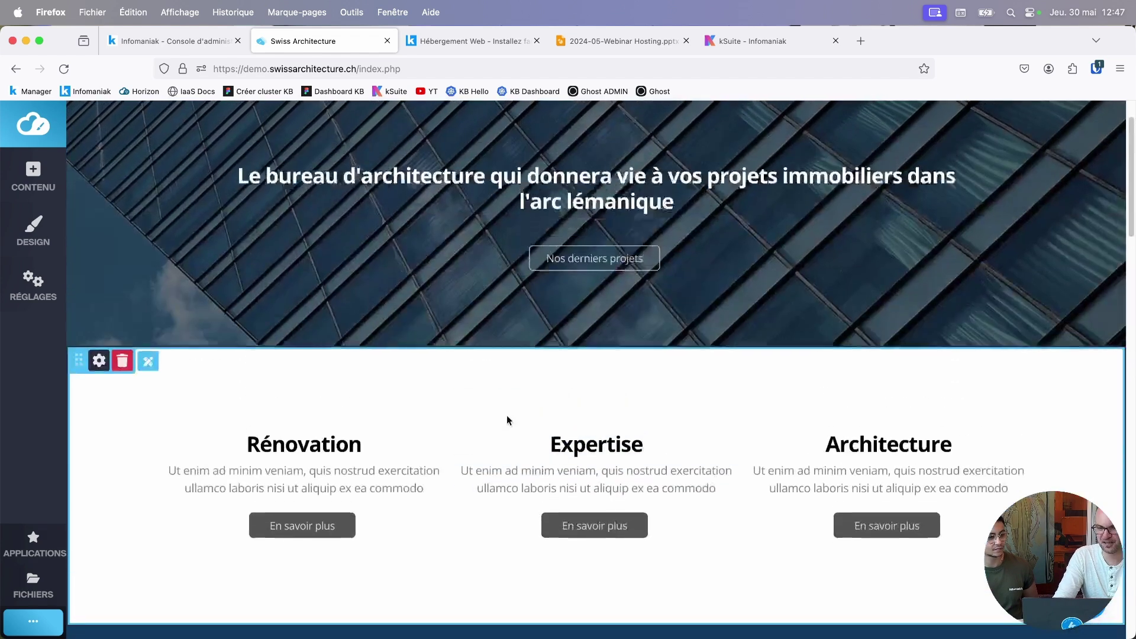
# Edit the service headings inline to read Rénovations, Expertises and Projets Architecture.
pyautogui.click(316, 464)
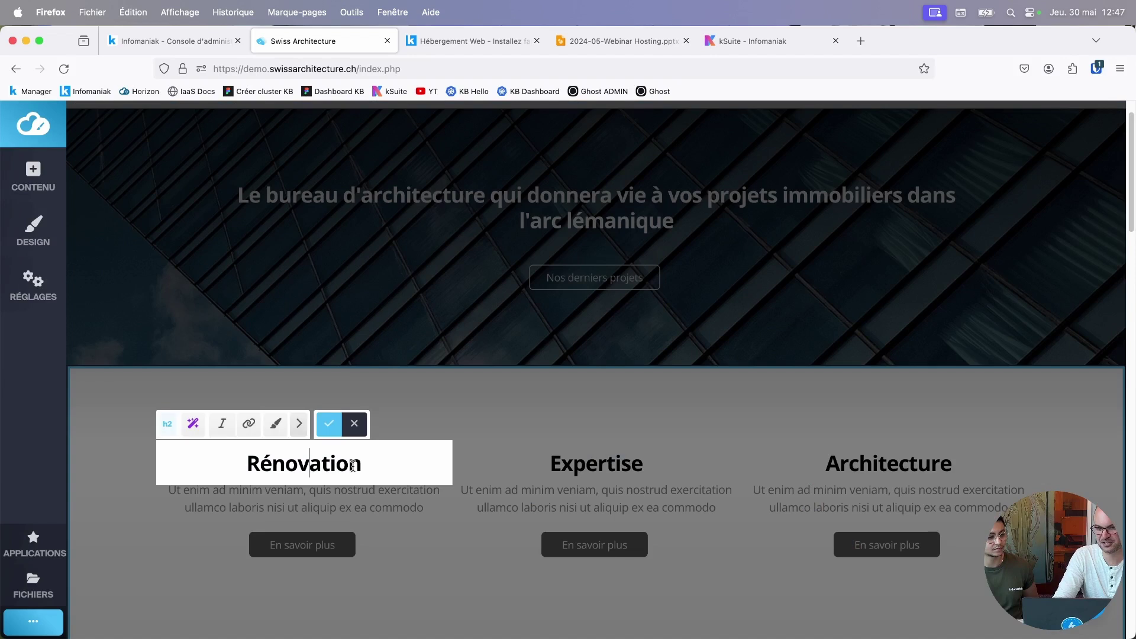
pyautogui.write('s')
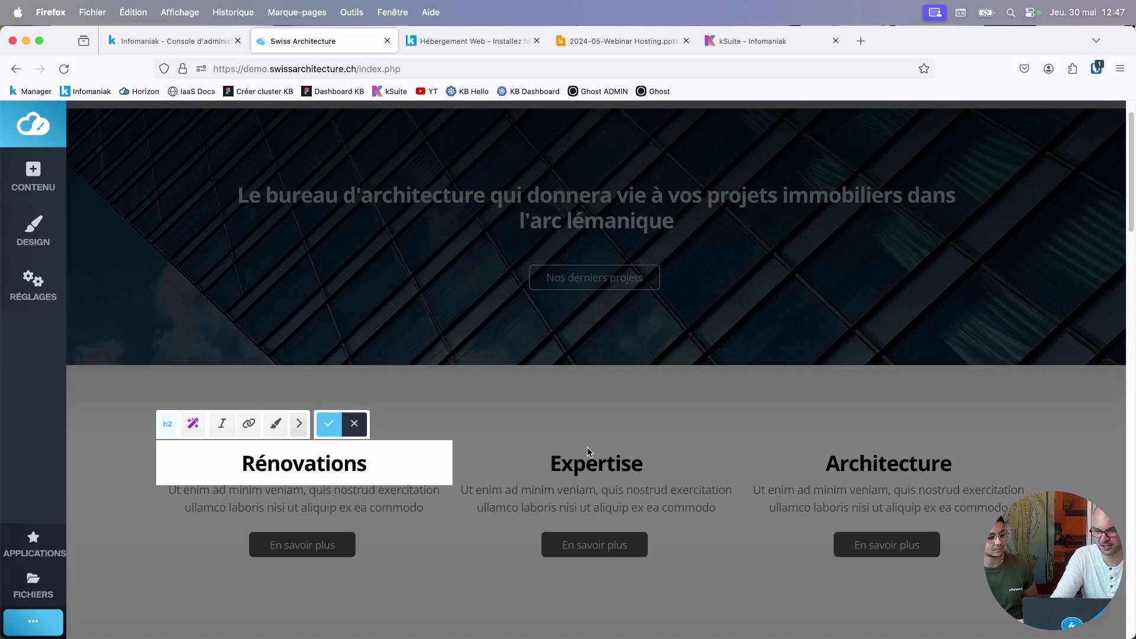
pyautogui.click(643, 463)
pyautogui.click(645, 462)
pyautogui.write('s')
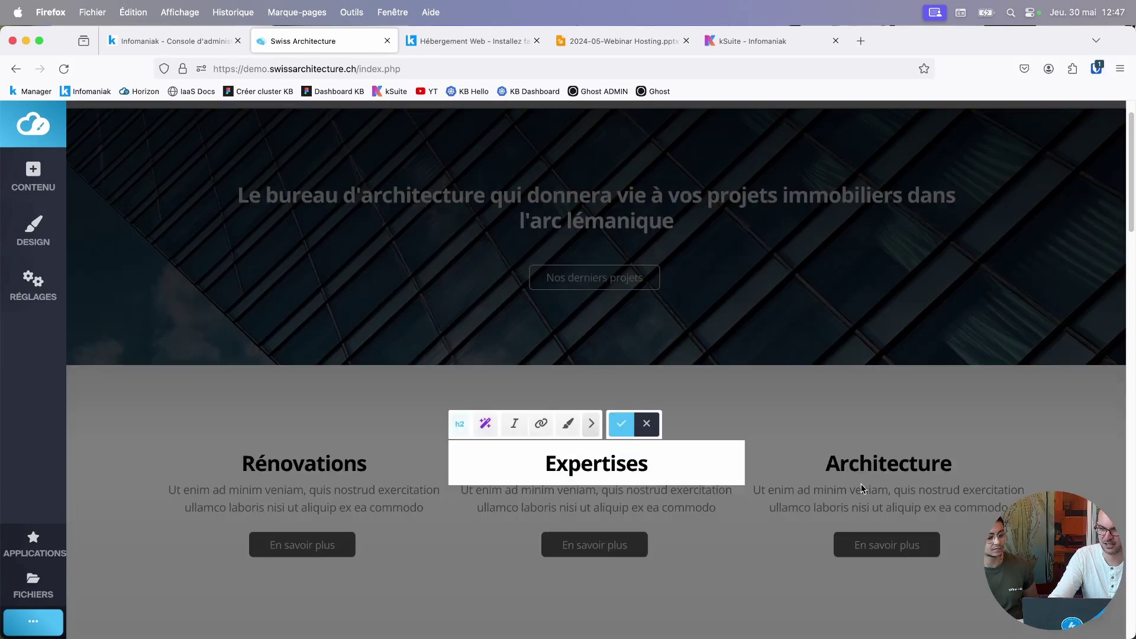
pyautogui.click(841, 465)
pyautogui.click(841, 465)
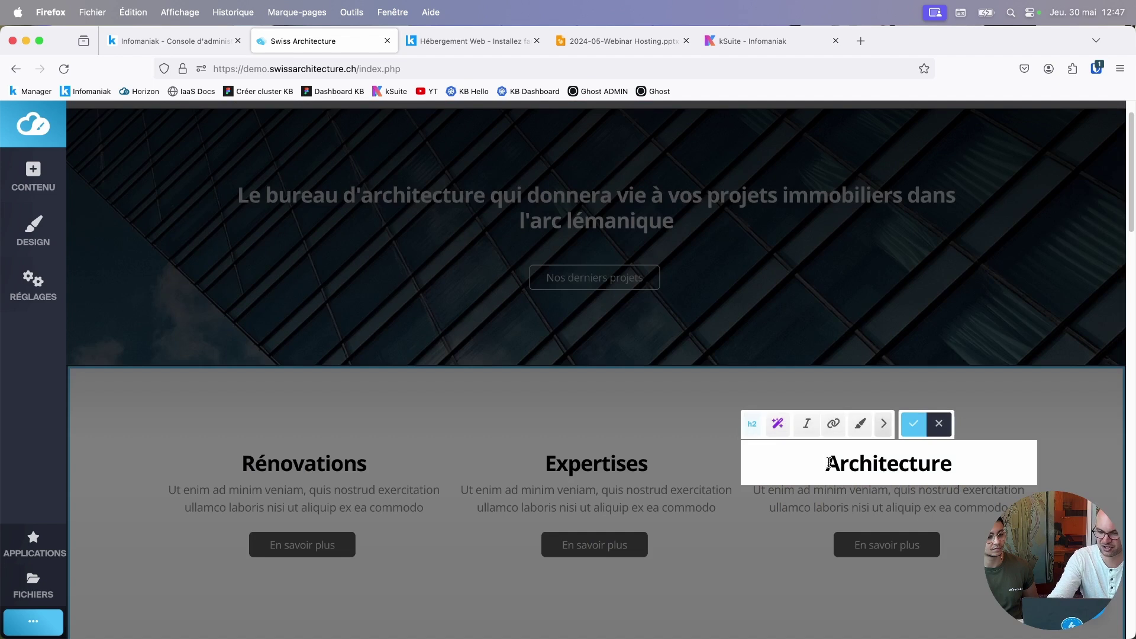
pyautogui.write('Projets')
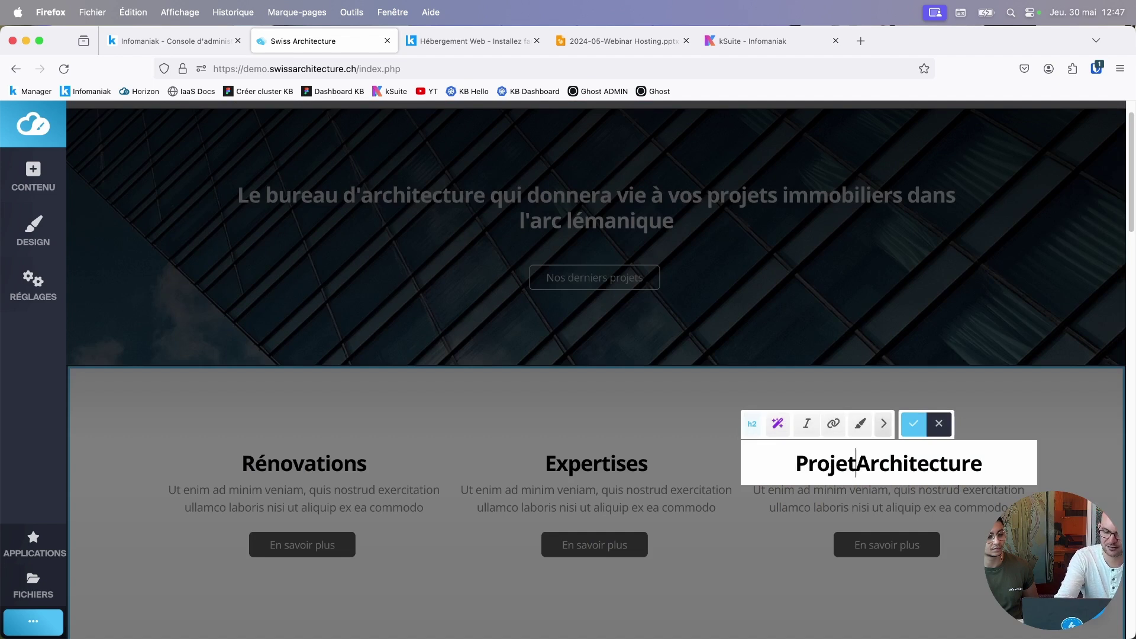
pyautogui.click(865, 491)
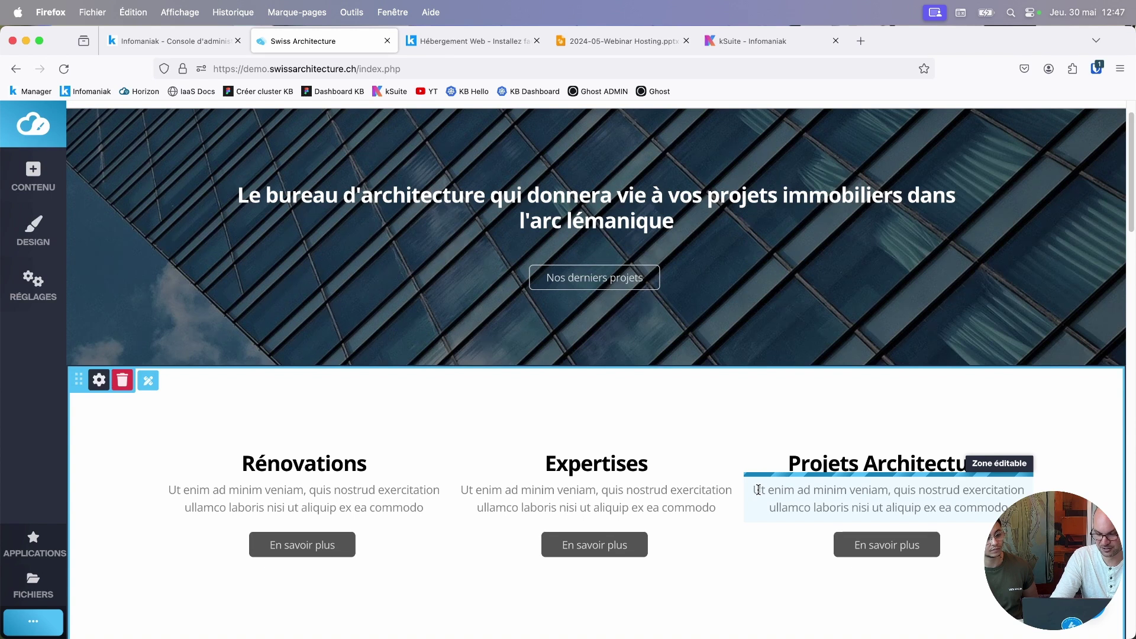
pyautogui.scroll(1, 758, 490)
pyautogui.scroll(-5, 759, 493)
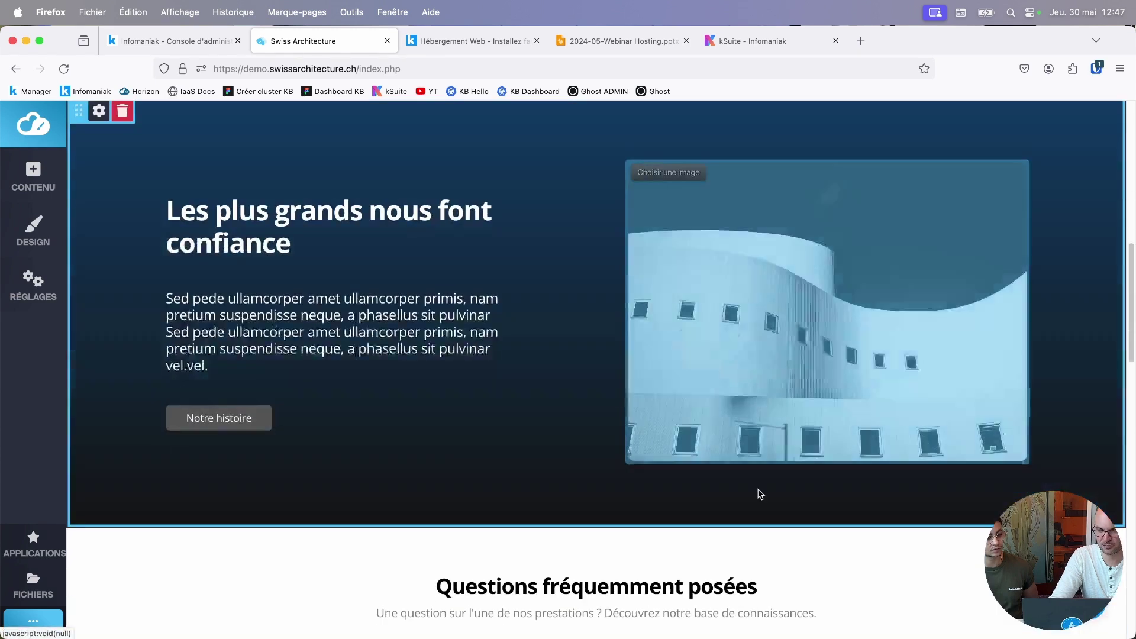
pyautogui.scroll(3, 759, 495)
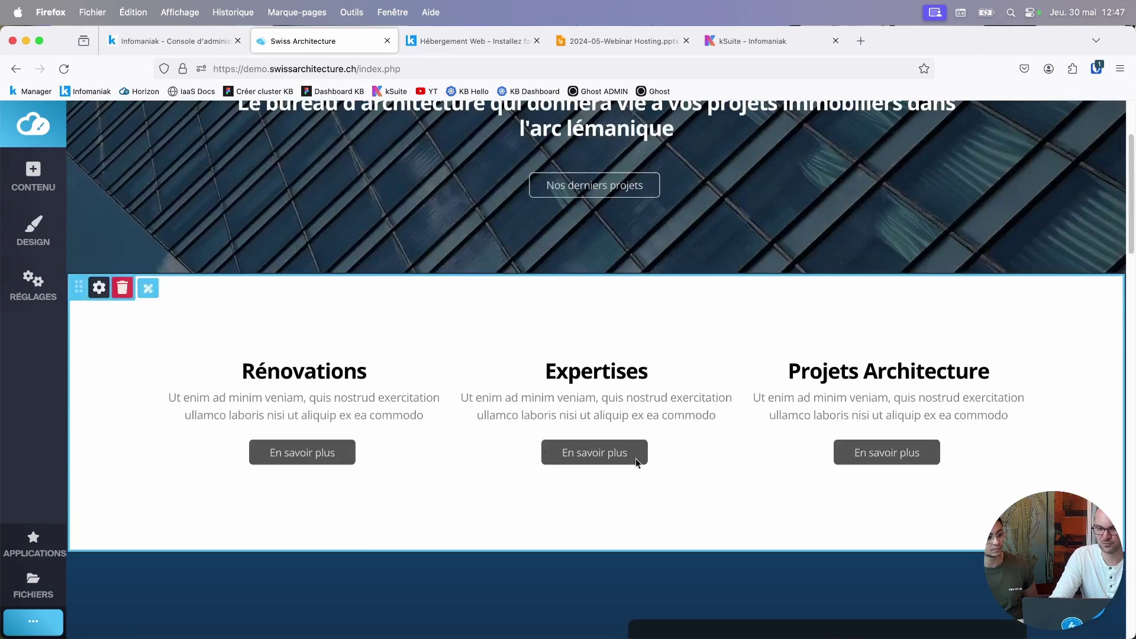
# In the Content Block Designer, set the Expertises column Largeur to 6 of 12 and apply it.
pyautogui.click(149, 289)
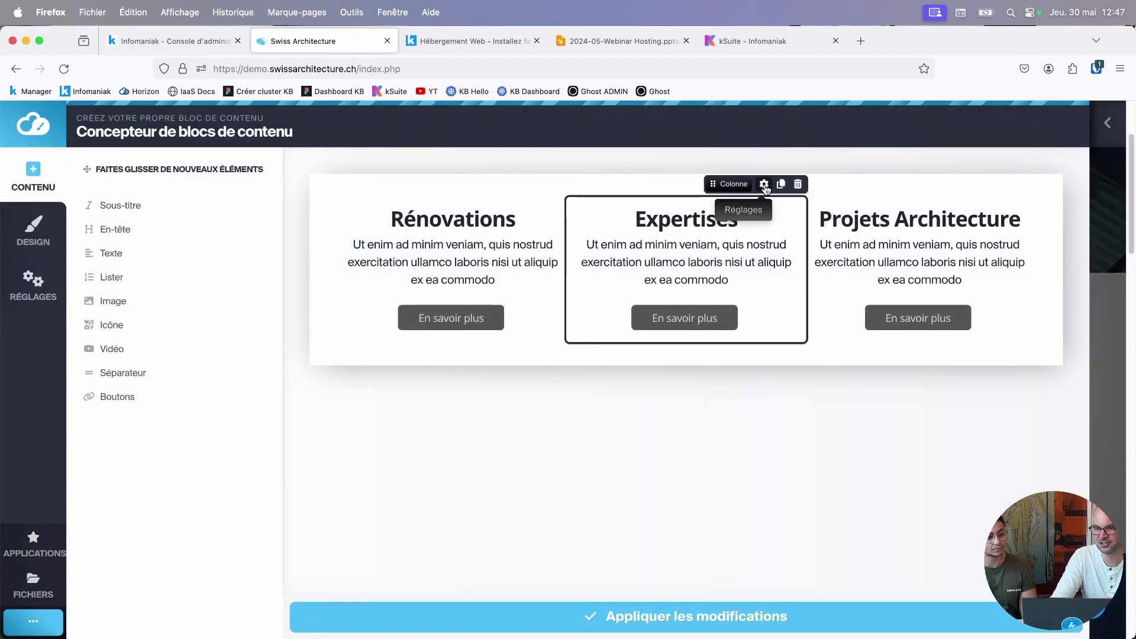
pyautogui.click(763, 188)
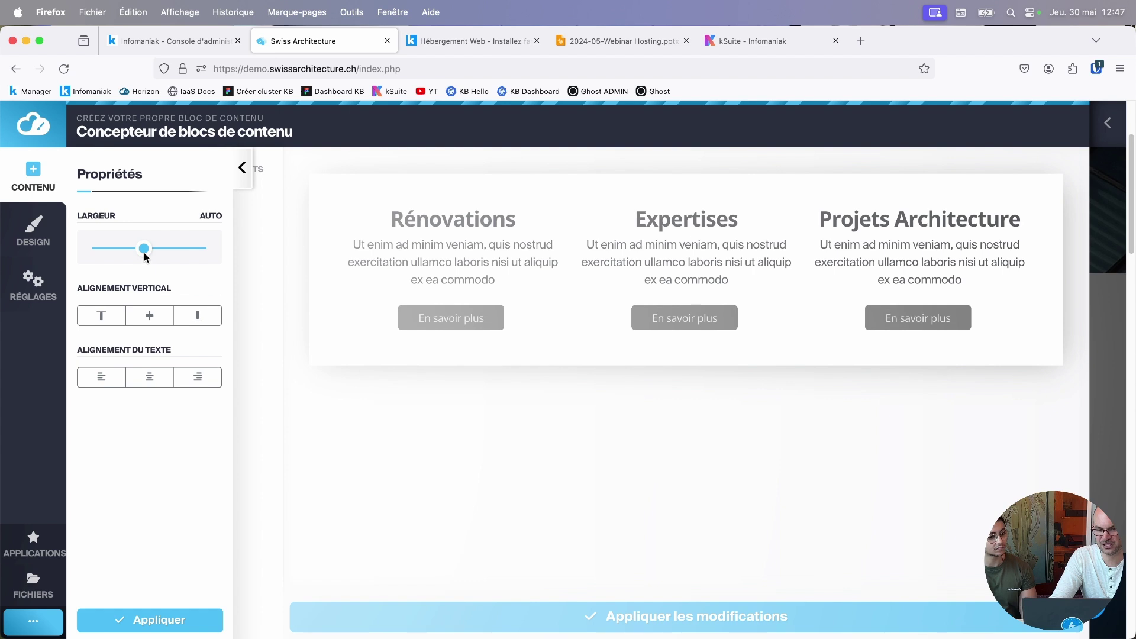
pyautogui.moveTo(144, 251)
pyautogui.mouseDown()
pyautogui.moveTo(173, 254)
pyautogui.moveTo(145, 256)
pyautogui.mouseUp()
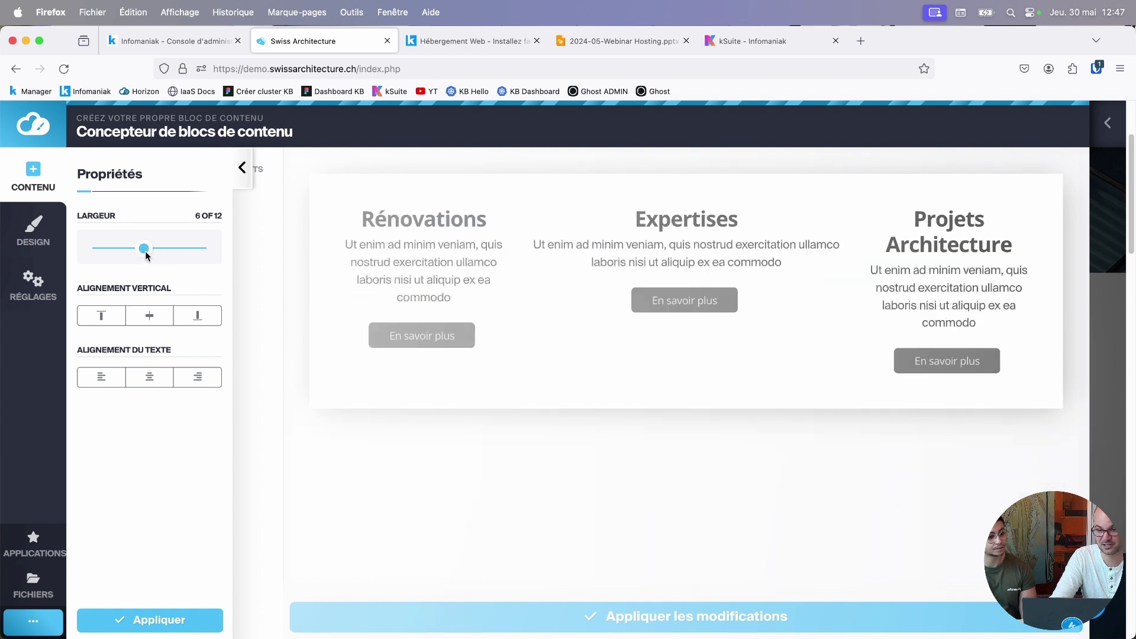
pyautogui.click(151, 615)
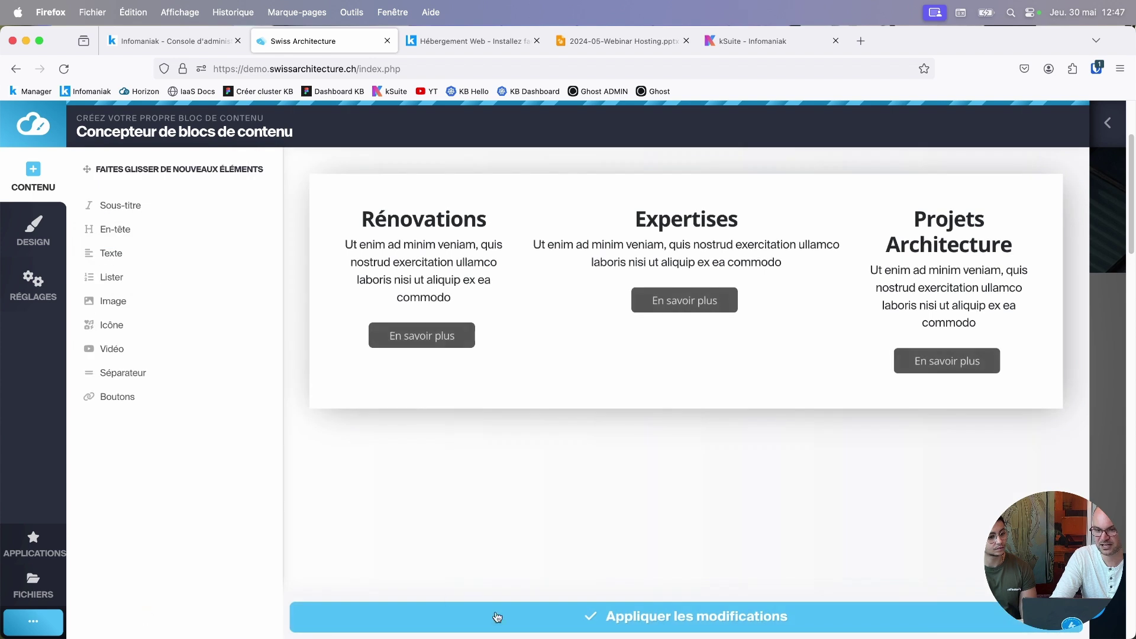
pyautogui.click(537, 628)
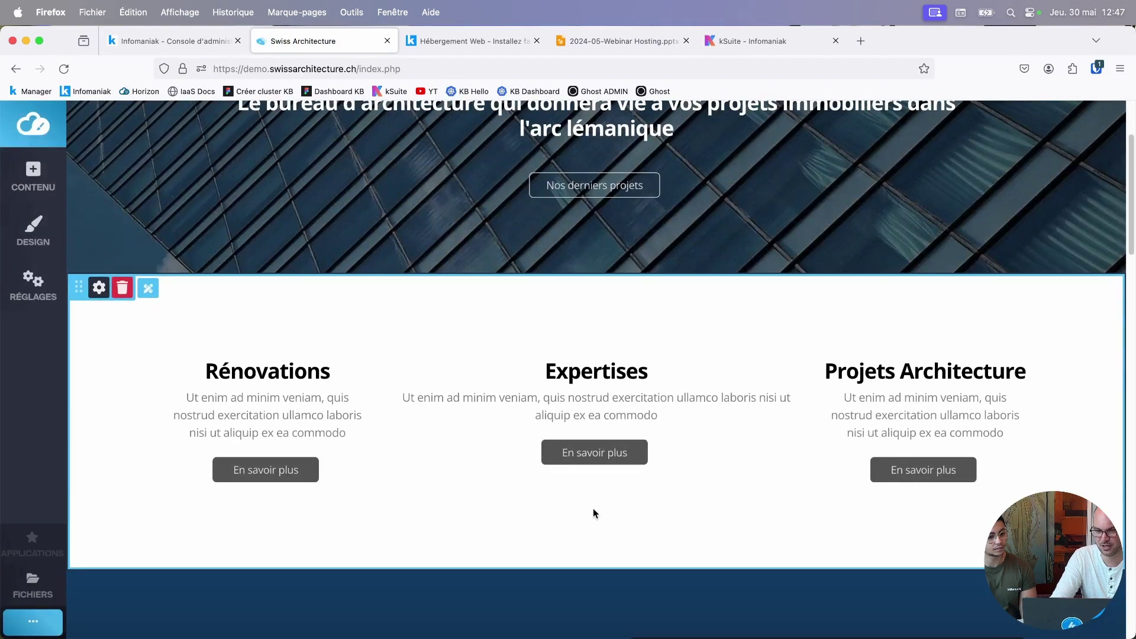
# Go to the Projets page with its 'Découvrez nos dernières réalisations' photo gallery.
pyautogui.scroll(3, 592, 509)
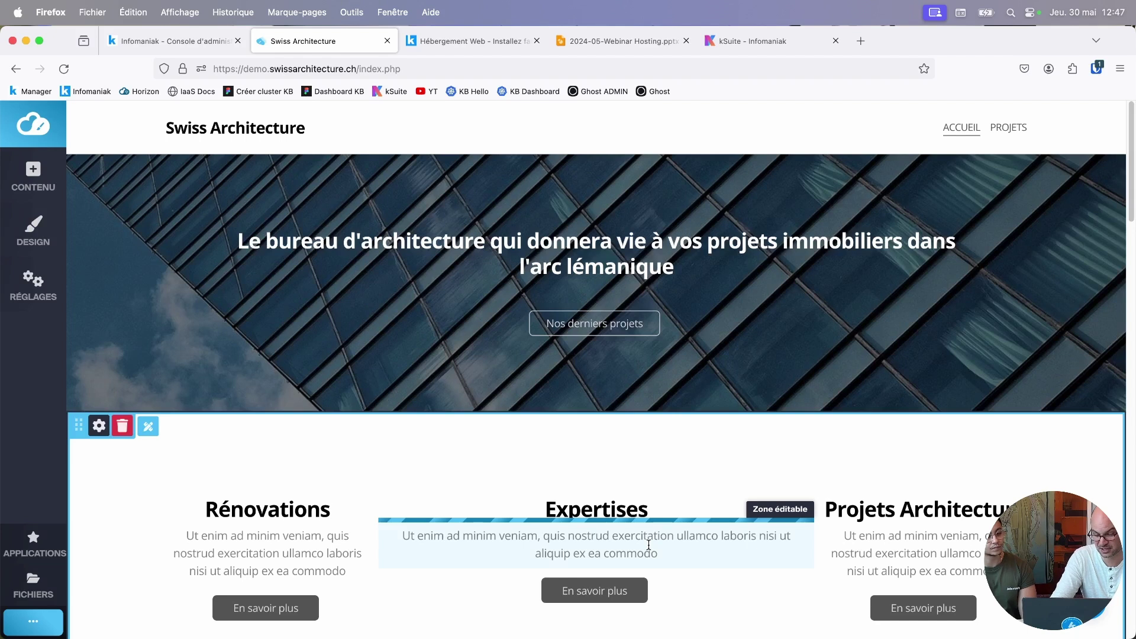
pyautogui.click(1009, 129)
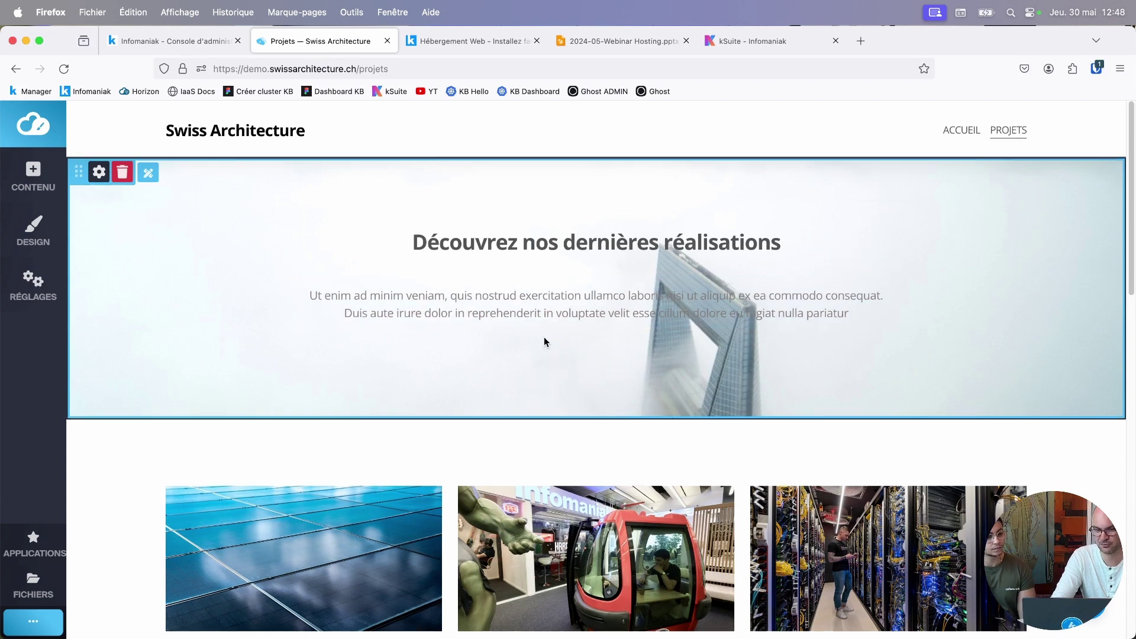
pyautogui.scroll(-5, 545, 340)
pyautogui.scroll(-3, 545, 340)
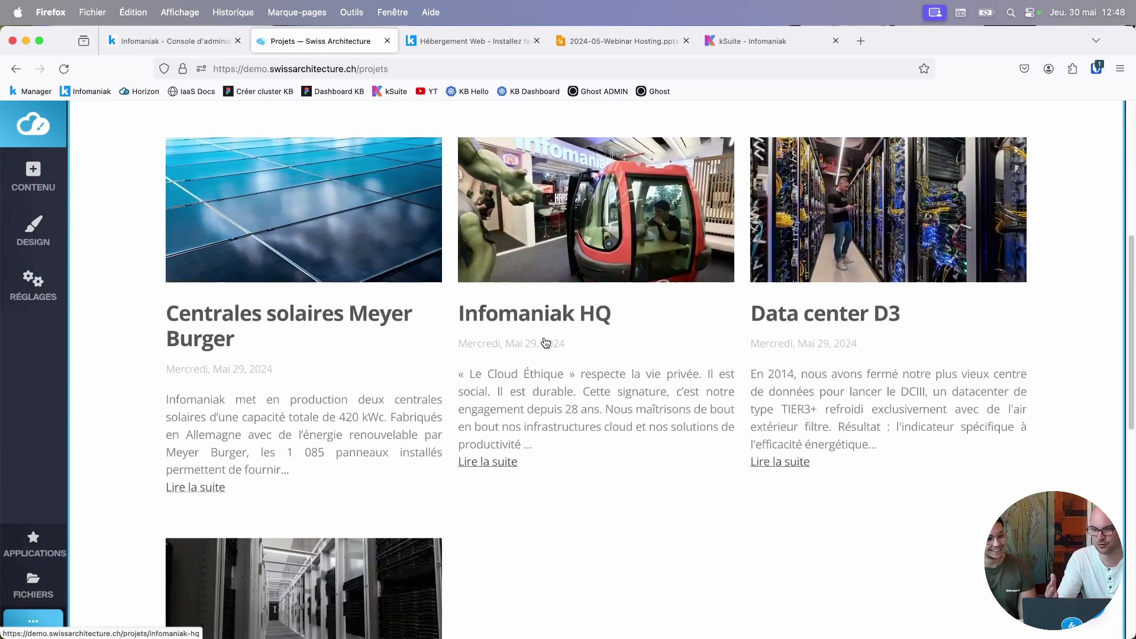
pyautogui.scroll(-4, 544, 337)
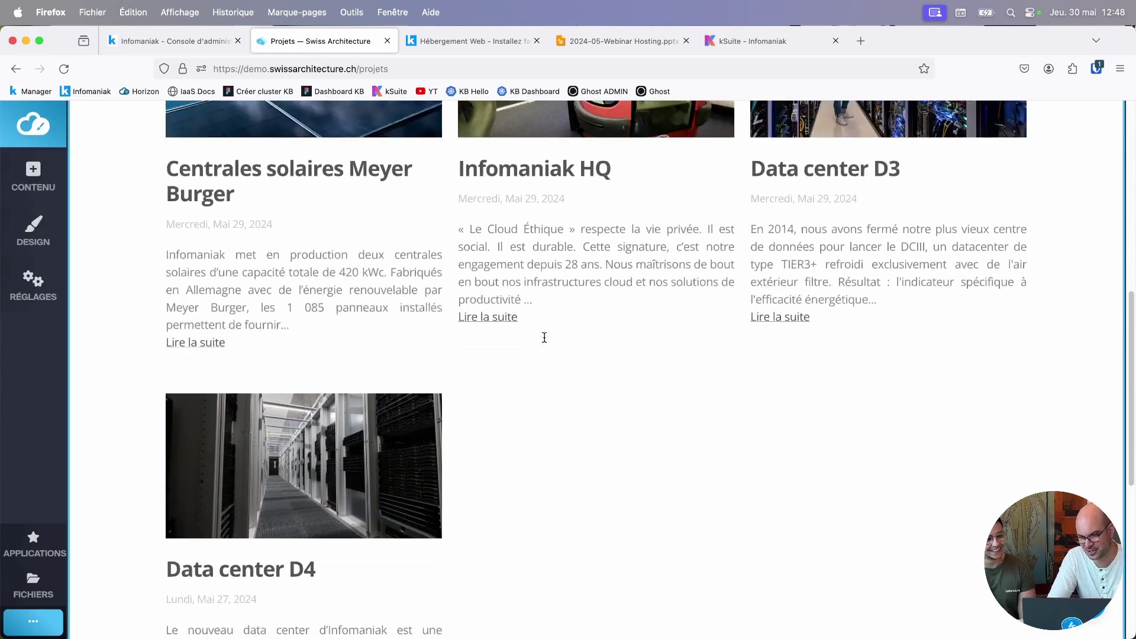
pyautogui.scroll(4, 545, 290)
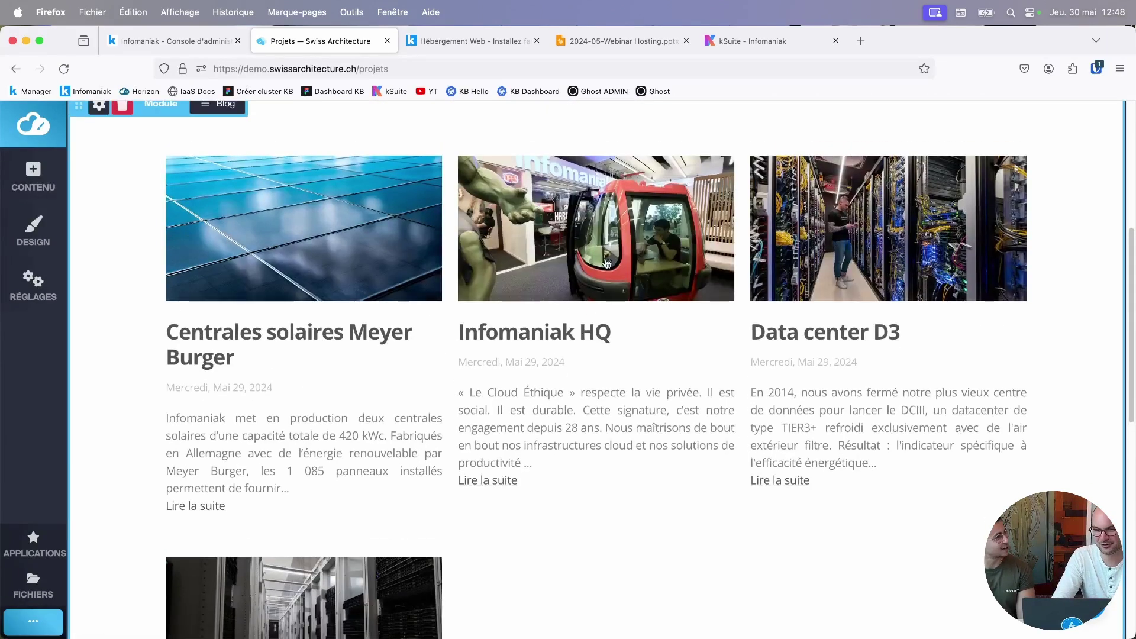
# Open the Data center D3 project and add a green Success alert reading 'Test' below its text.
pyautogui.click(827, 244)
pyautogui.scroll(-12, 405, 459)
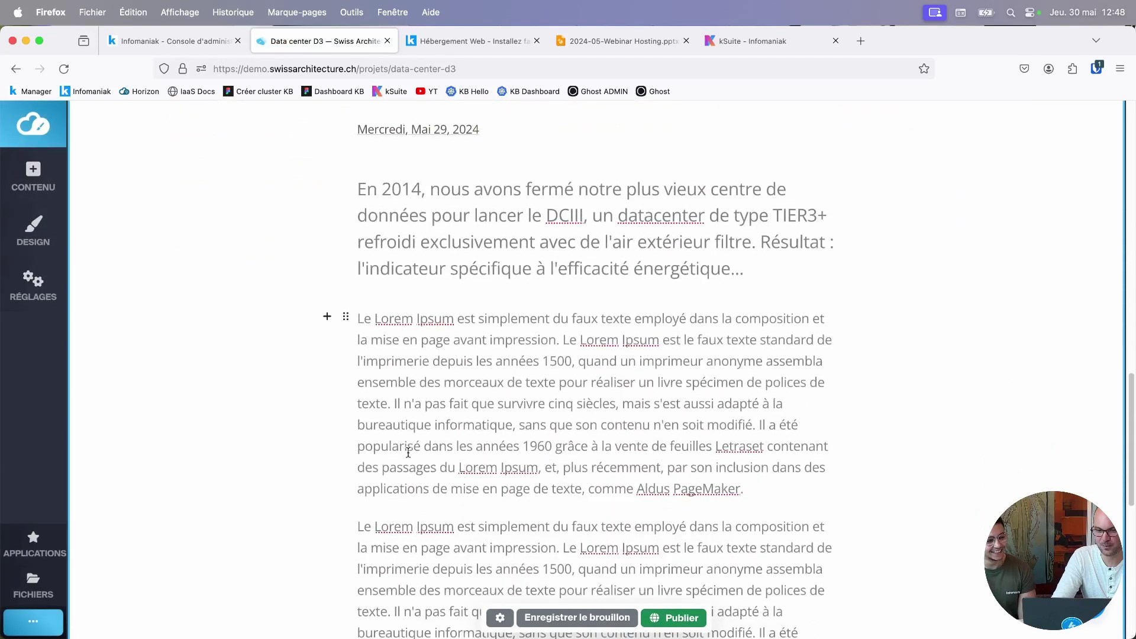
pyautogui.click(327, 324)
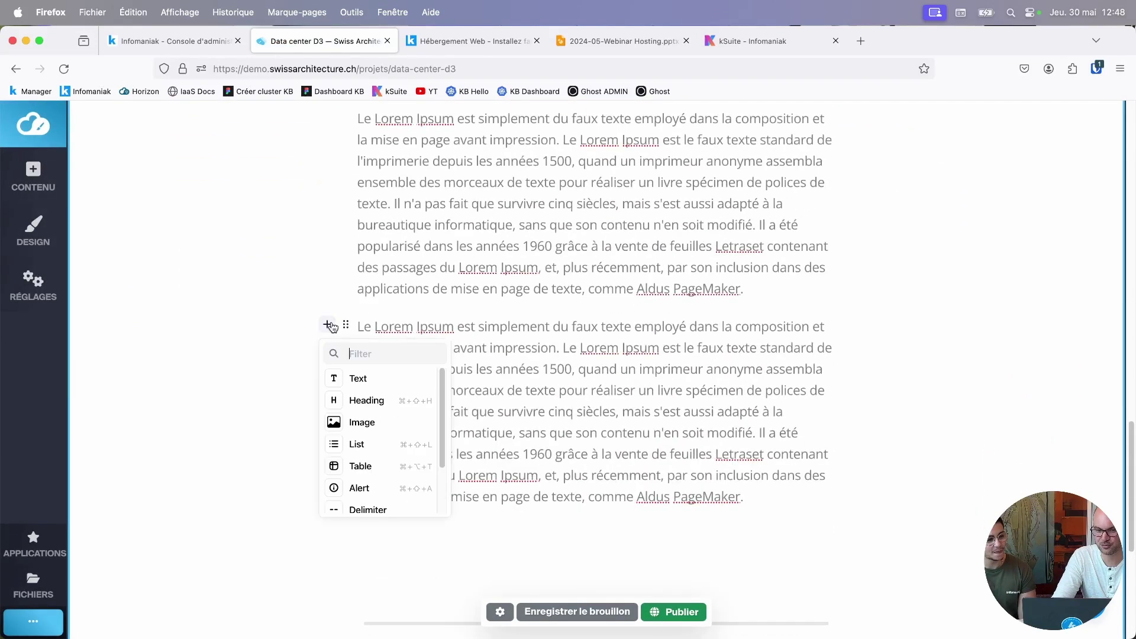
pyautogui.click(358, 466)
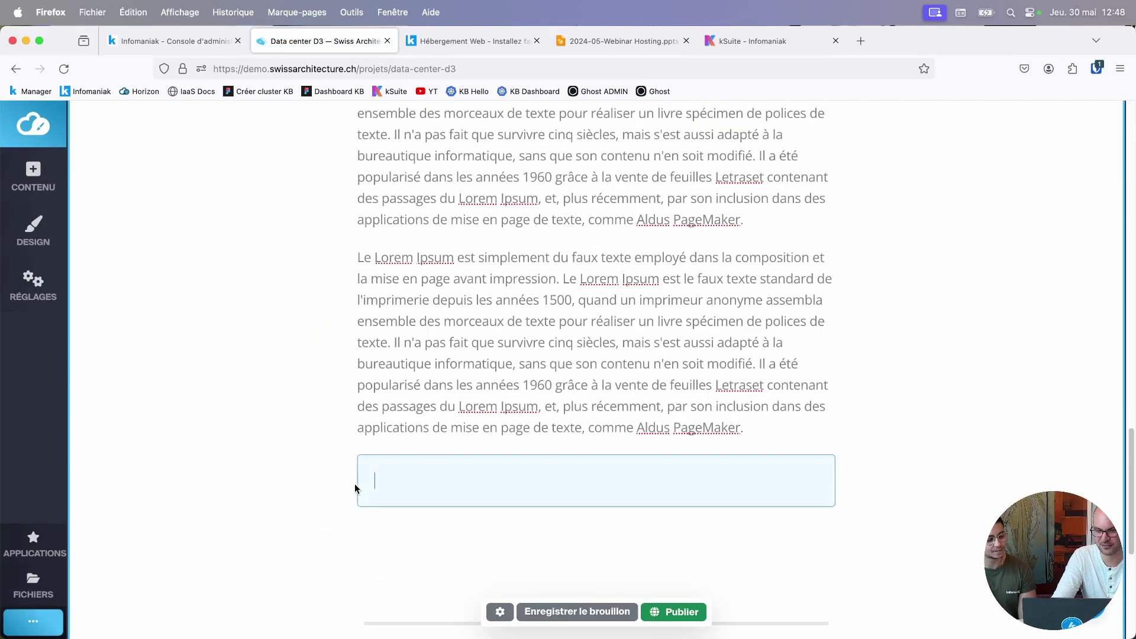
pyautogui.click(346, 480)
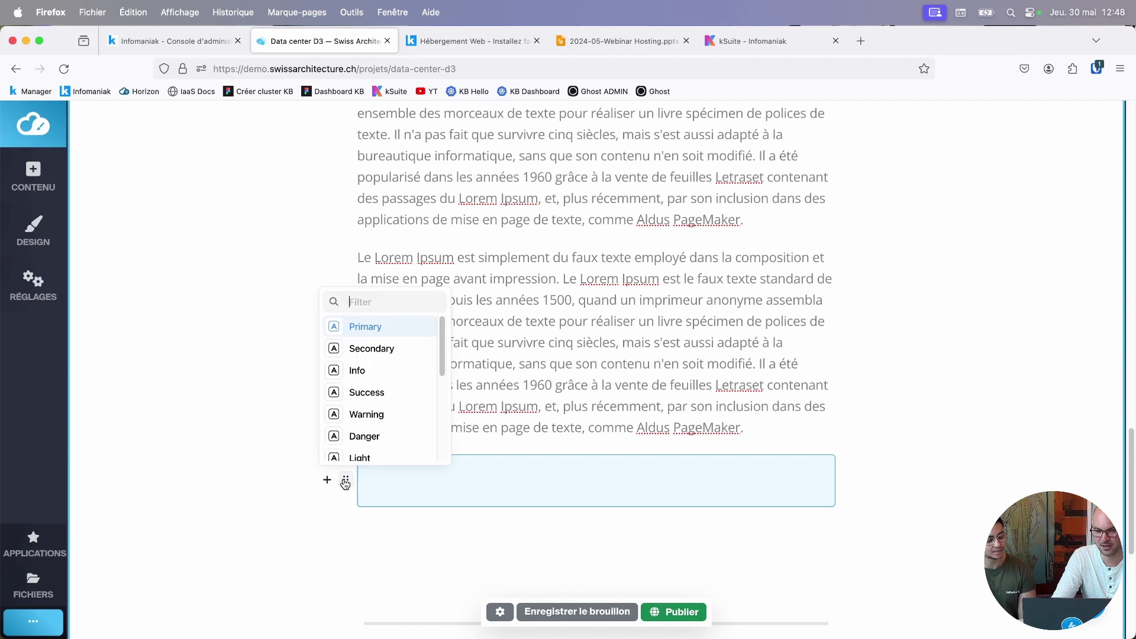
pyautogui.click(369, 393)
pyautogui.click(469, 477)
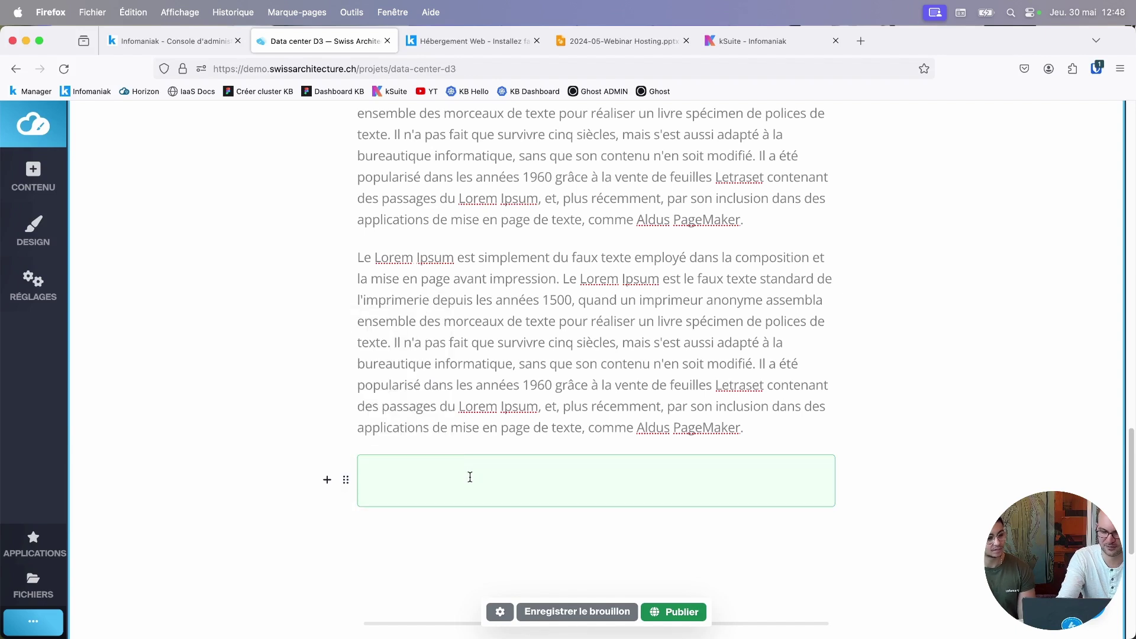
pyautogui.write('Tesr')
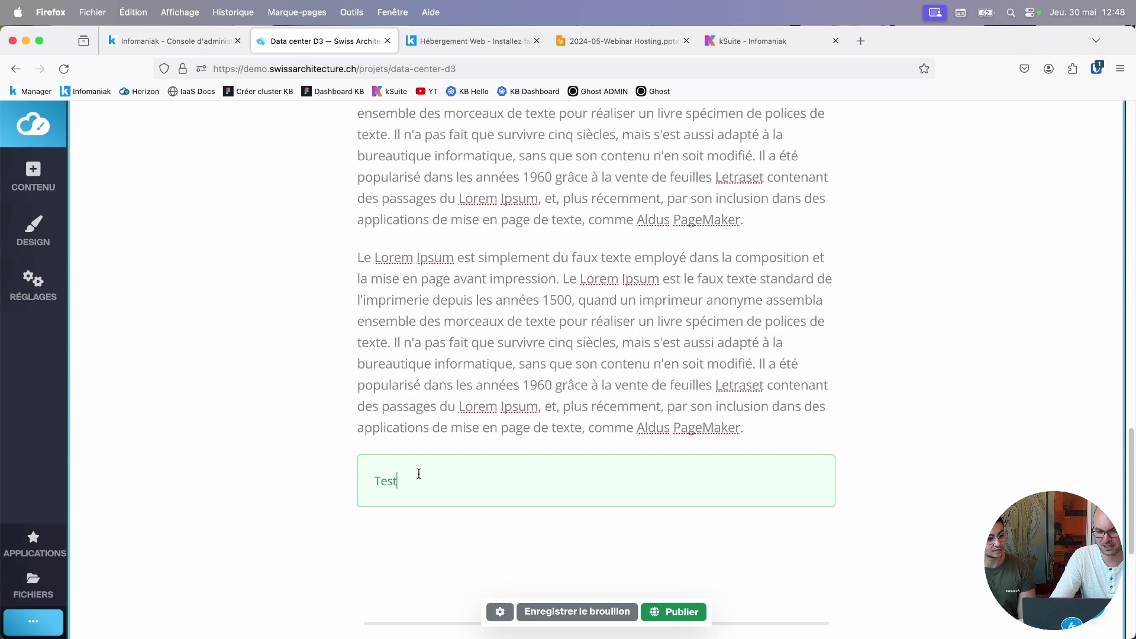
pyautogui.press('Return')
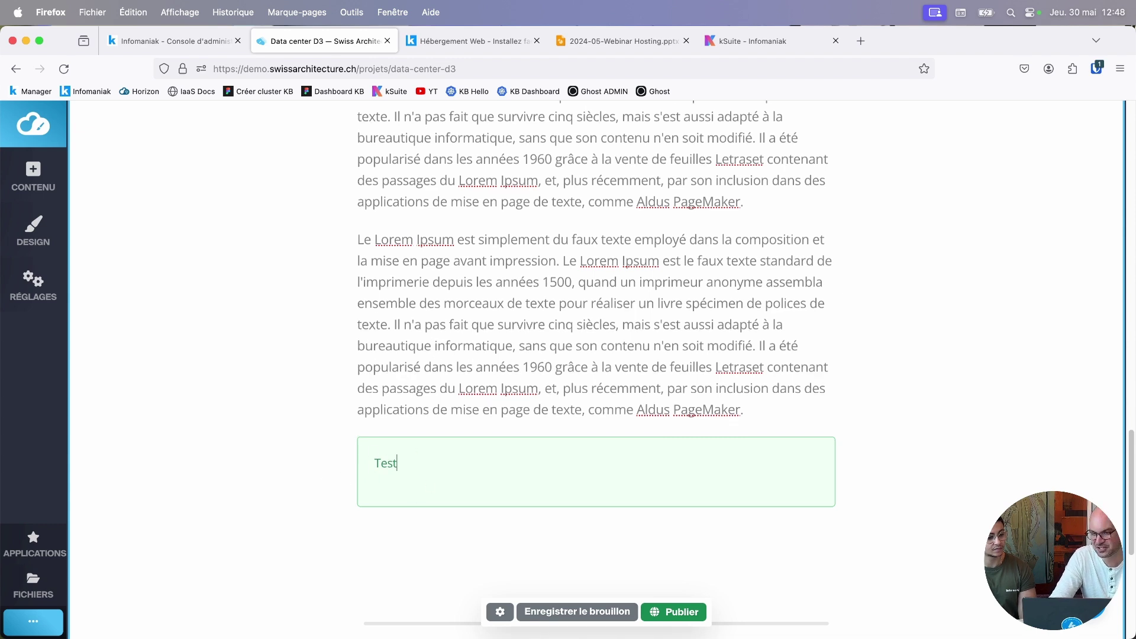
pyautogui.scroll(15, 436, 370)
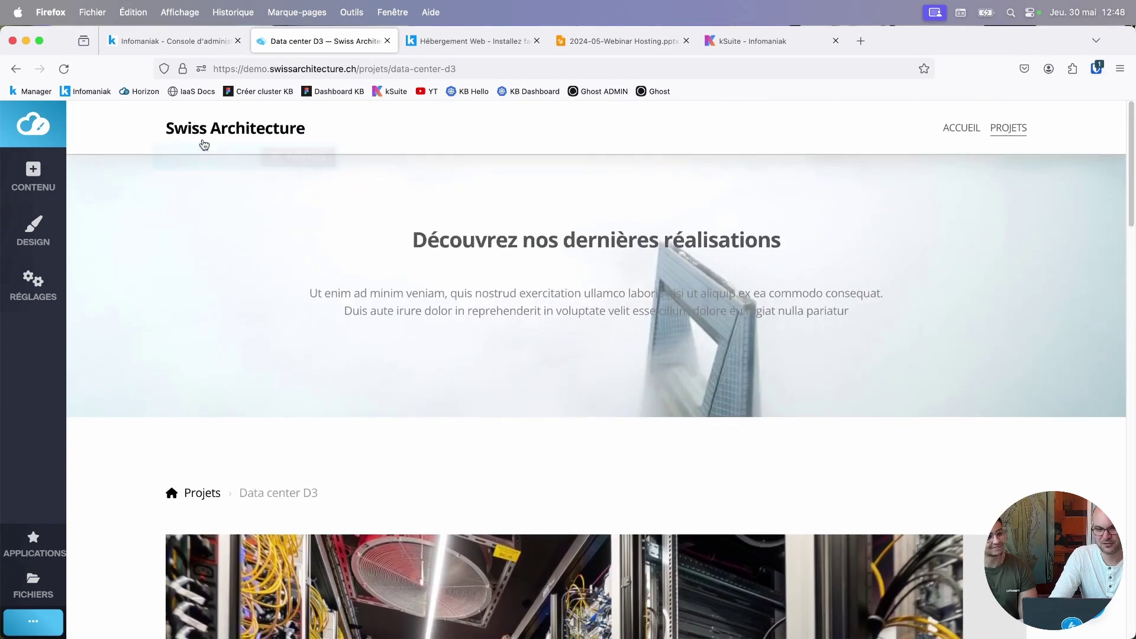
# On the Accueil homepage, browse the content block categories through to Appel à l'action.
pyautogui.click(223, 145)
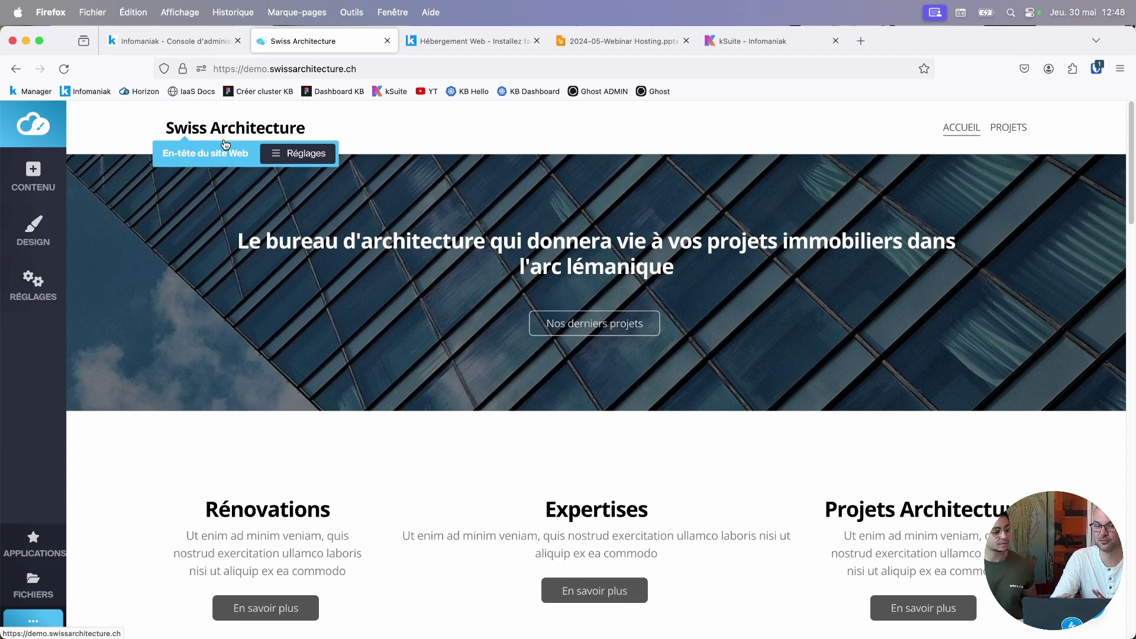
pyautogui.click(34, 178)
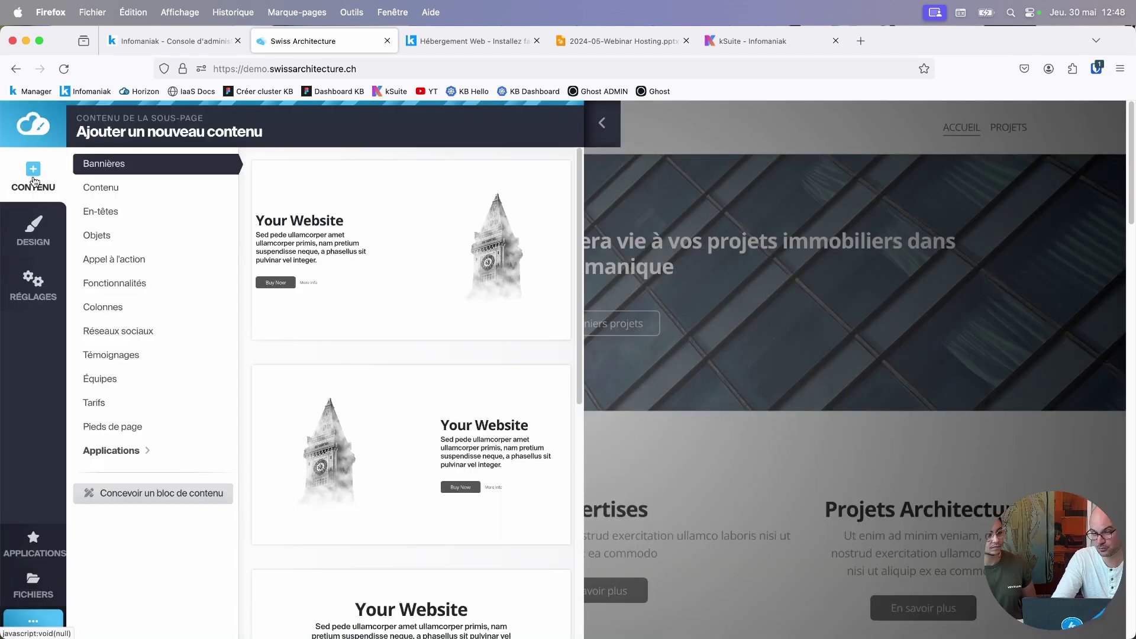
pyautogui.click(118, 188)
pyautogui.click(113, 212)
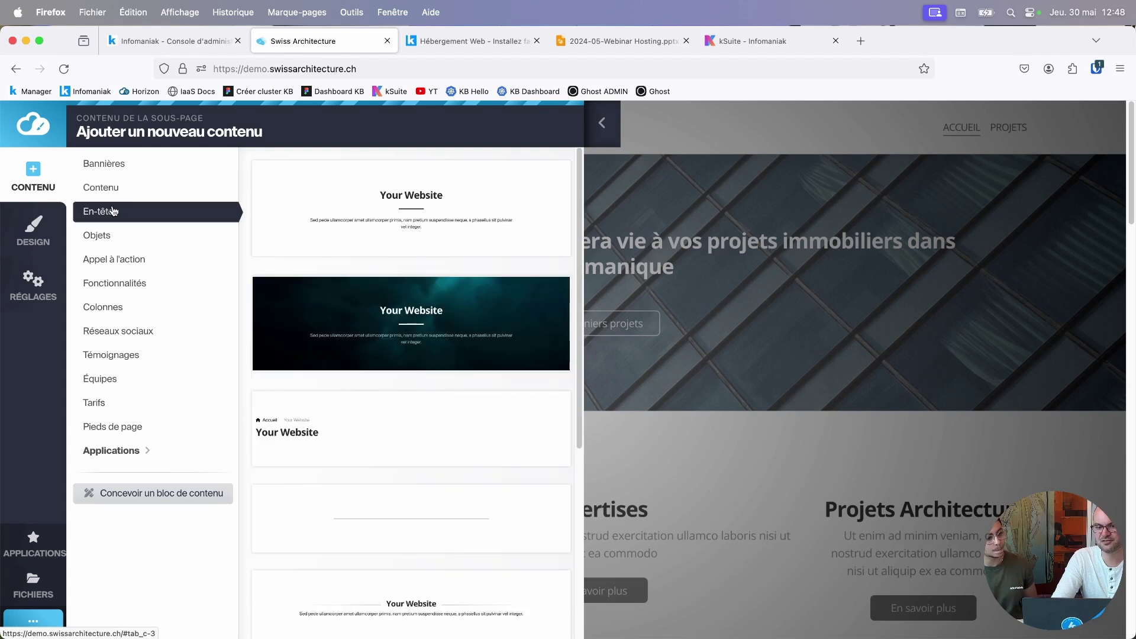
pyautogui.click(112, 236)
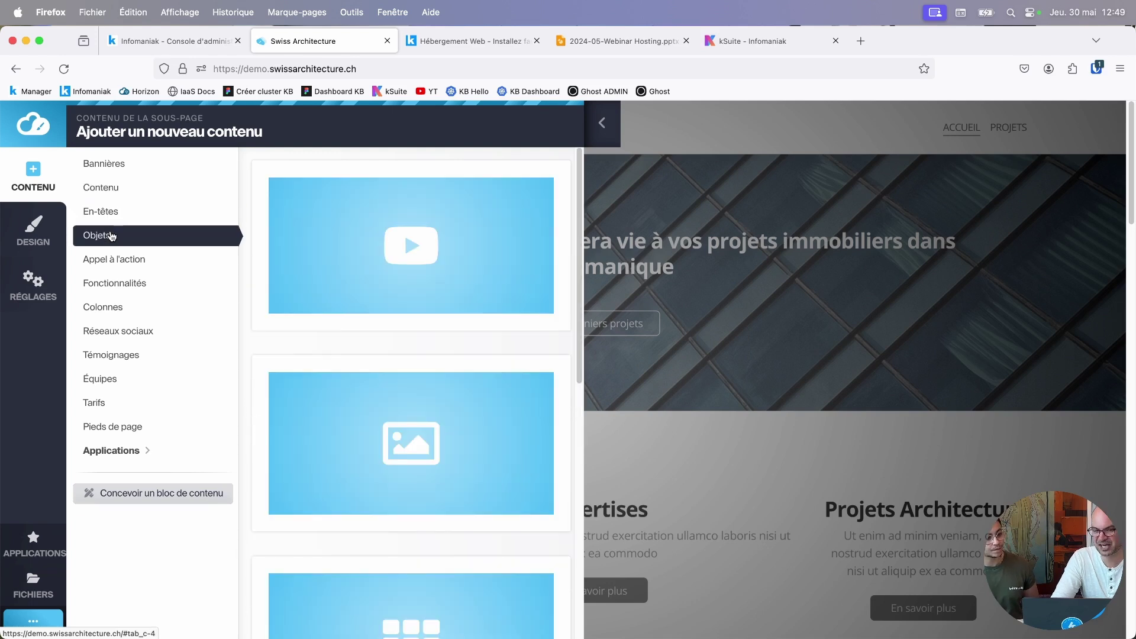
pyautogui.click(112, 259)
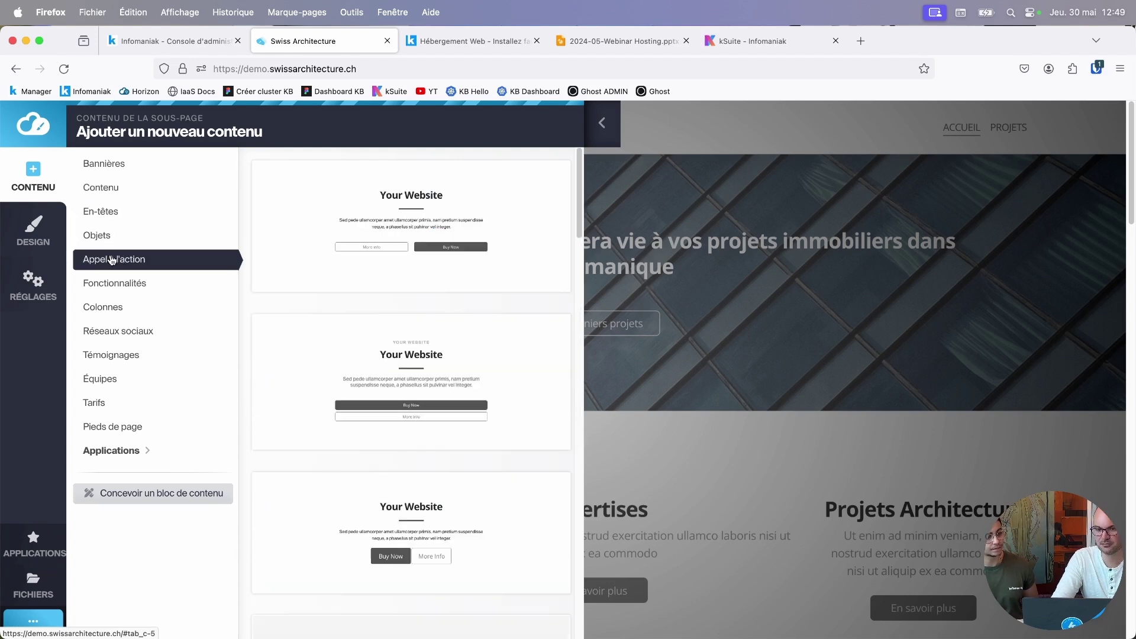
# Insert the first call-to-action block, move it, then delete it with Oui, enlever.
pyautogui.click(350, 239)
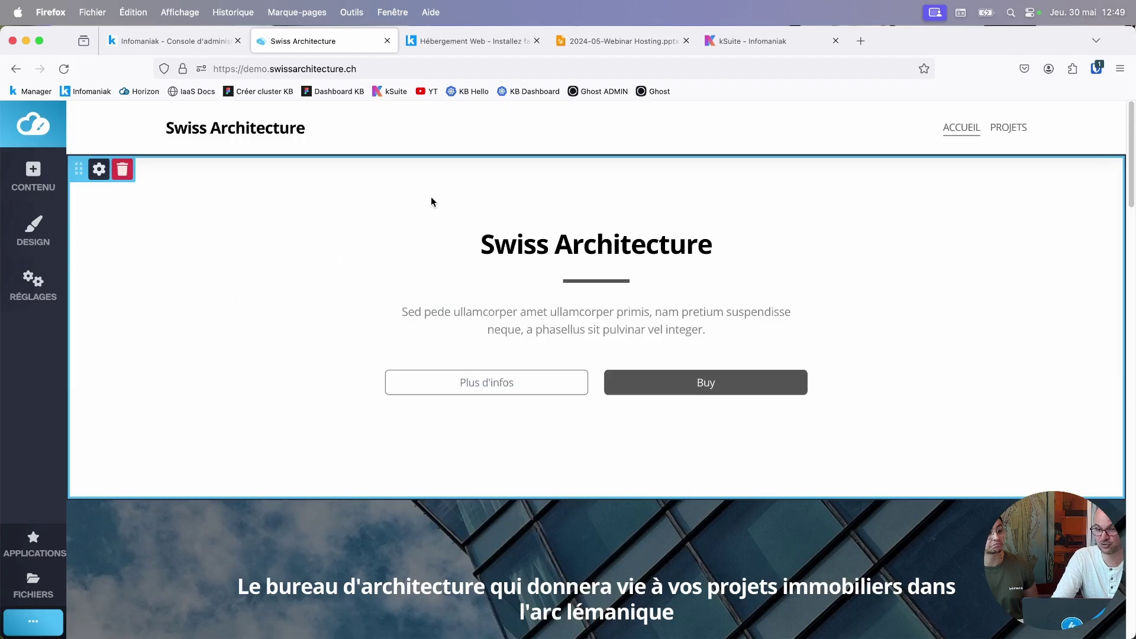
pyautogui.moveTo(79, 170)
pyautogui.mouseDown()
pyautogui.moveTo(130, 411)
pyautogui.moveTo(112, 214)
pyautogui.moveTo(101, 342)
pyautogui.moveTo(91, 180)
pyautogui.mouseUp()
pyautogui.click(120, 170)
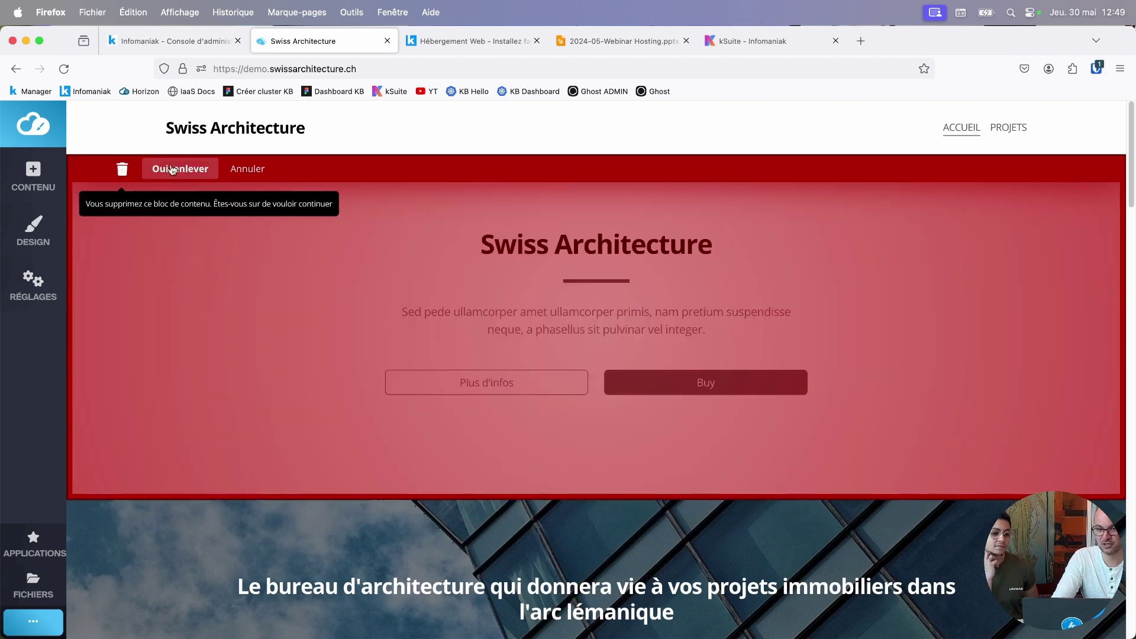
pyautogui.click(172, 170)
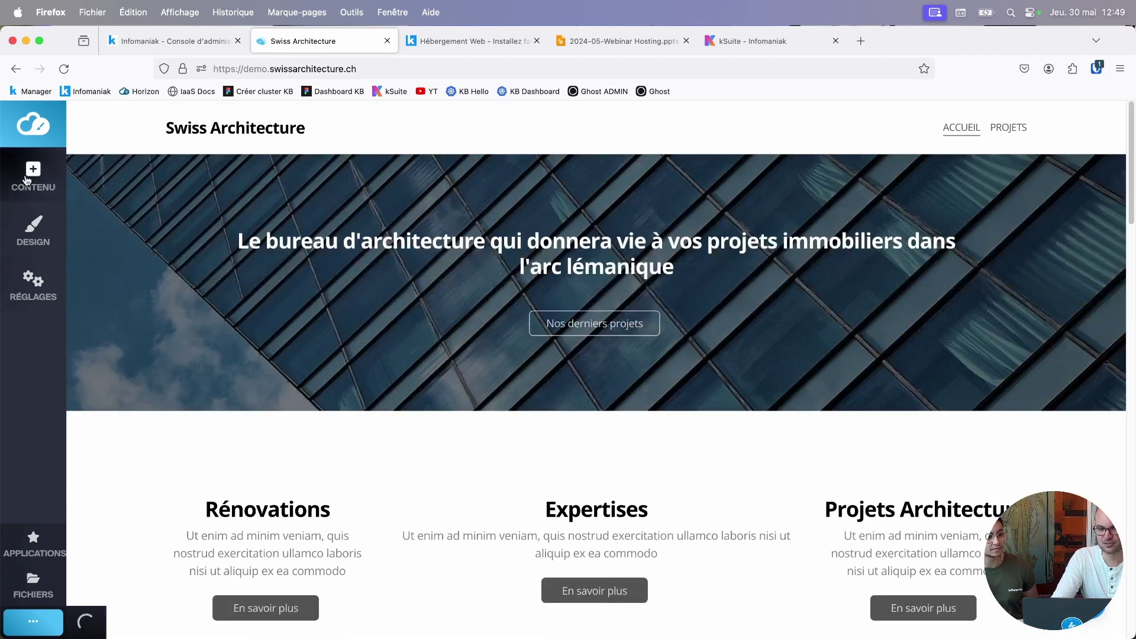
pyautogui.click(27, 181)
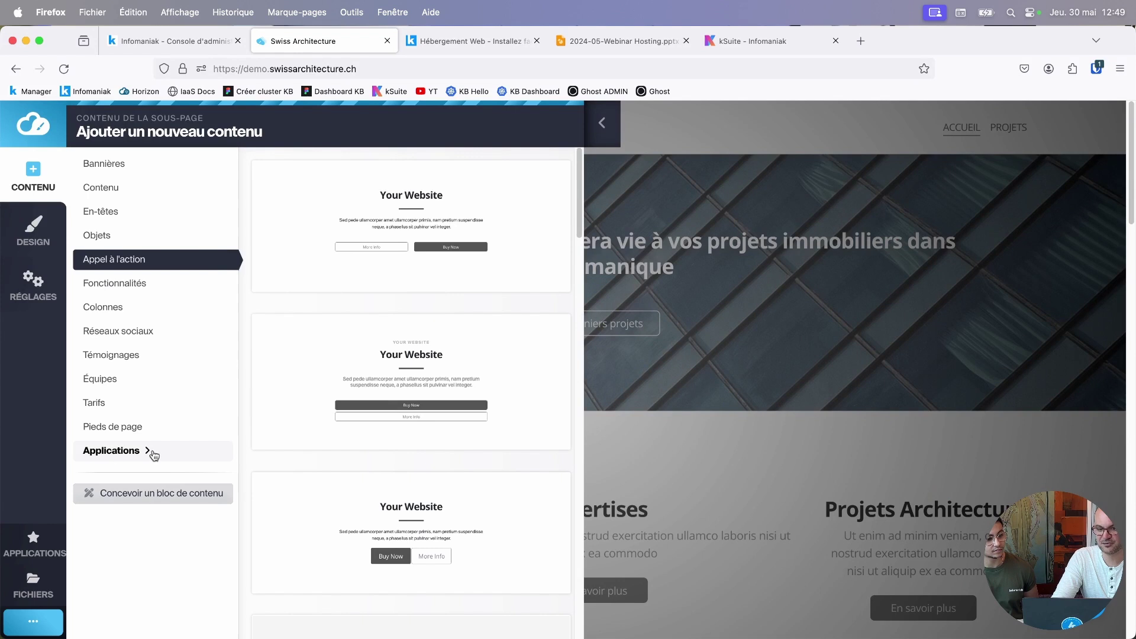
pyautogui.click(123, 454)
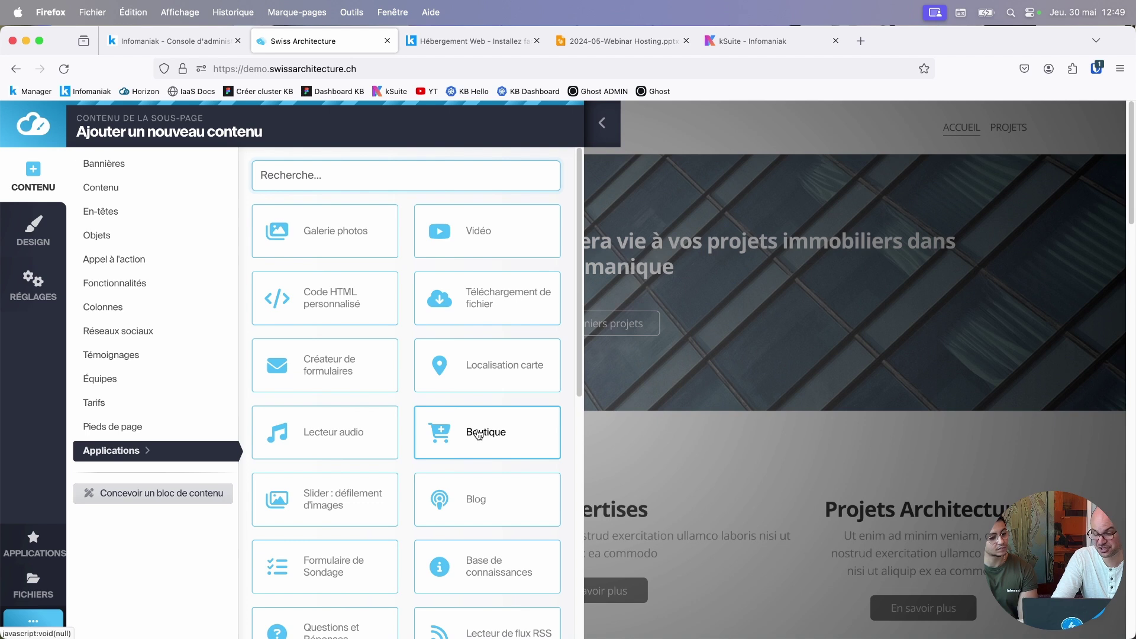
pyautogui.scroll(-1, 479, 434)
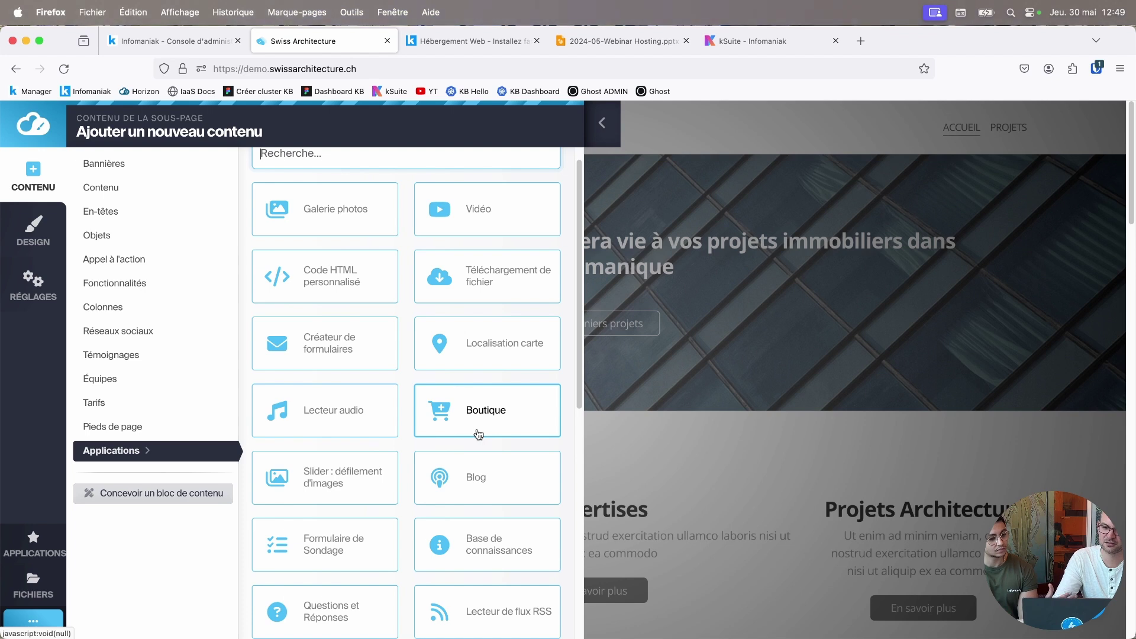
pyautogui.scroll(-1, 478, 434)
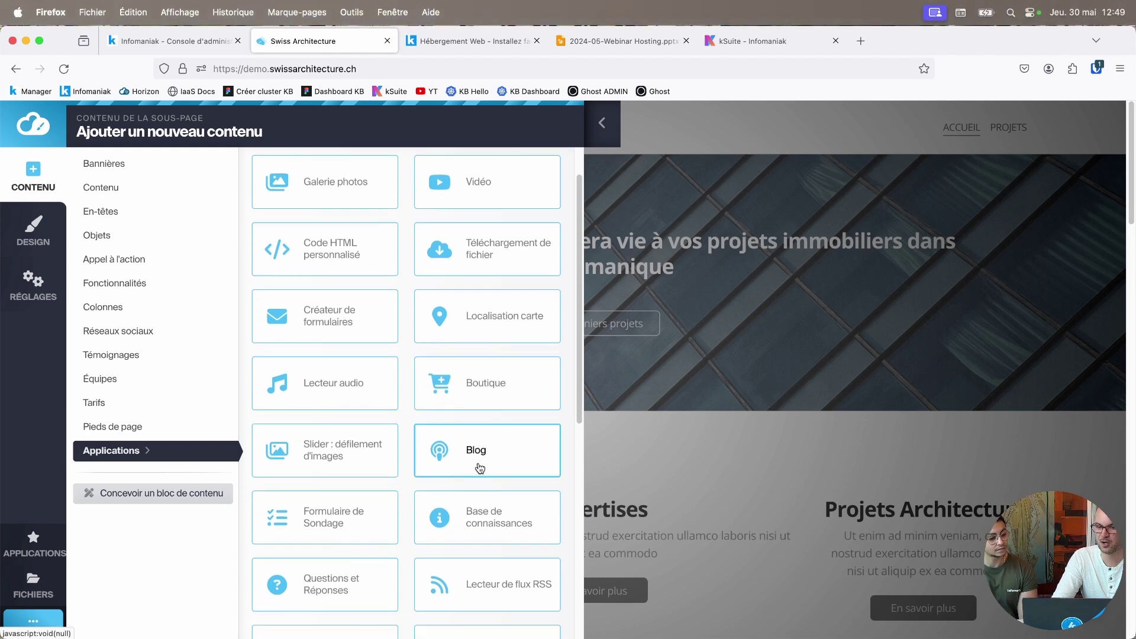
pyautogui.scroll(-2, 482, 462)
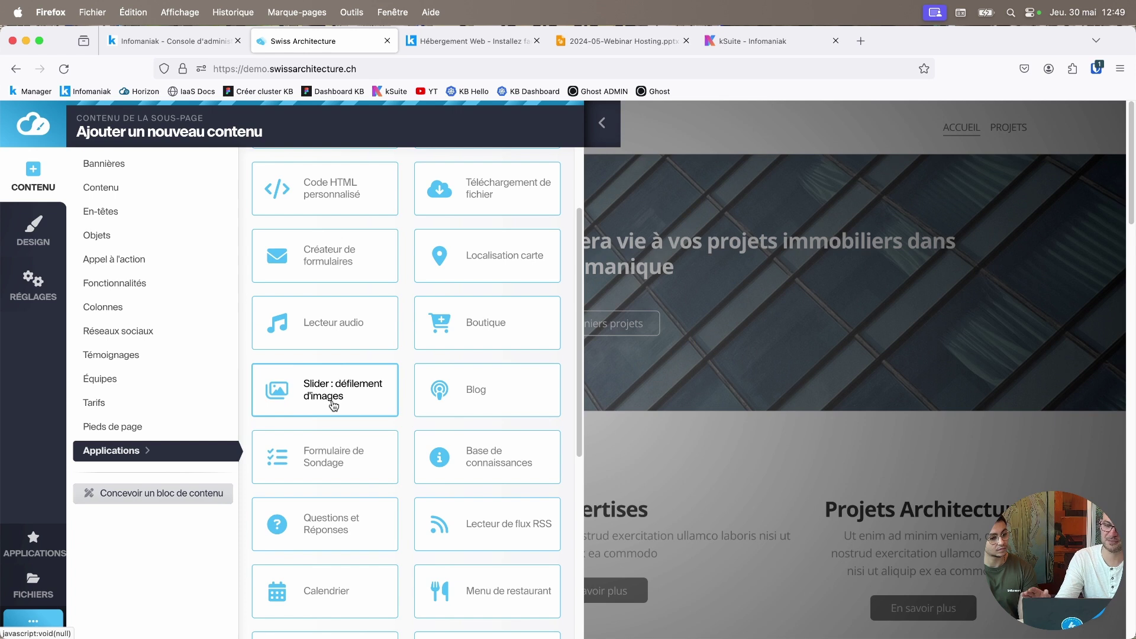
pyautogui.scroll(-2, 334, 405)
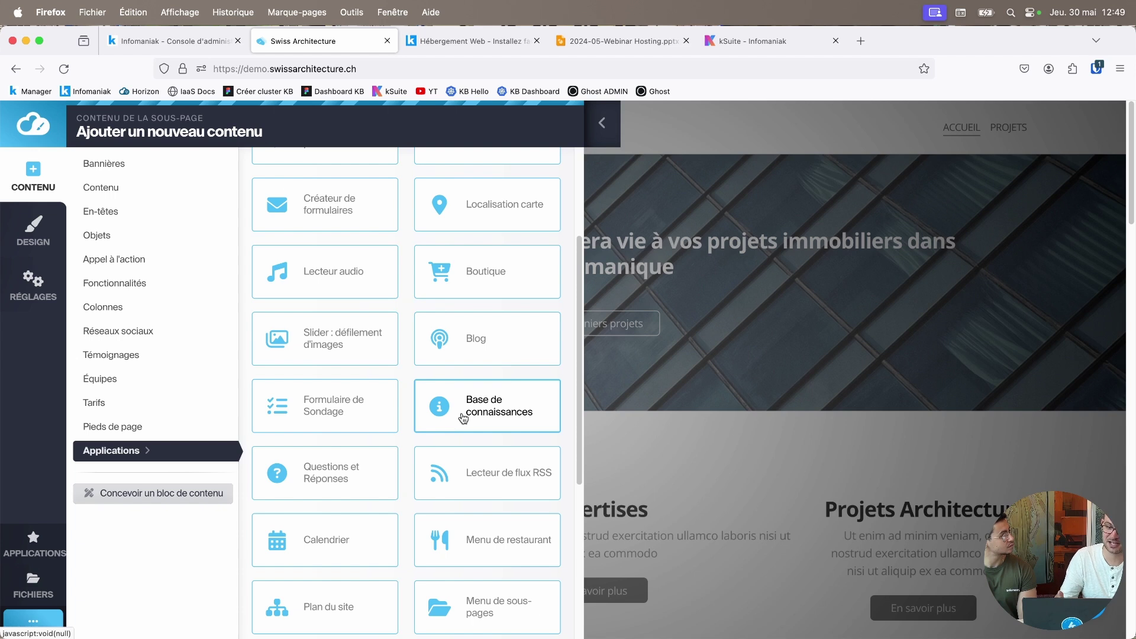
pyautogui.scroll(-3, 462, 418)
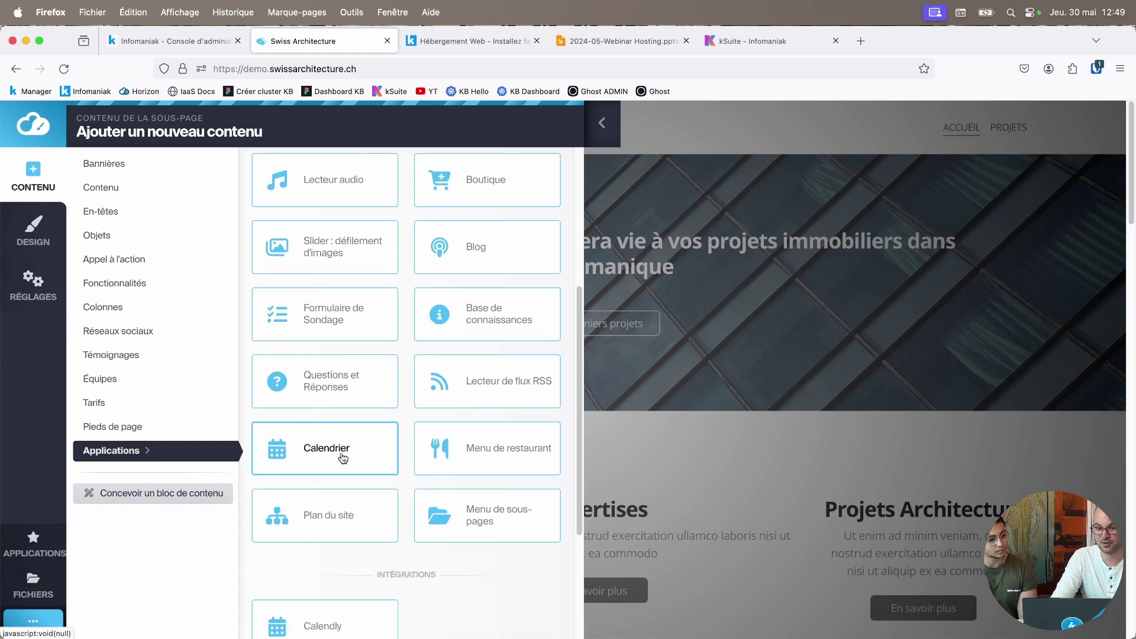
pyautogui.scroll(-4, 342, 457)
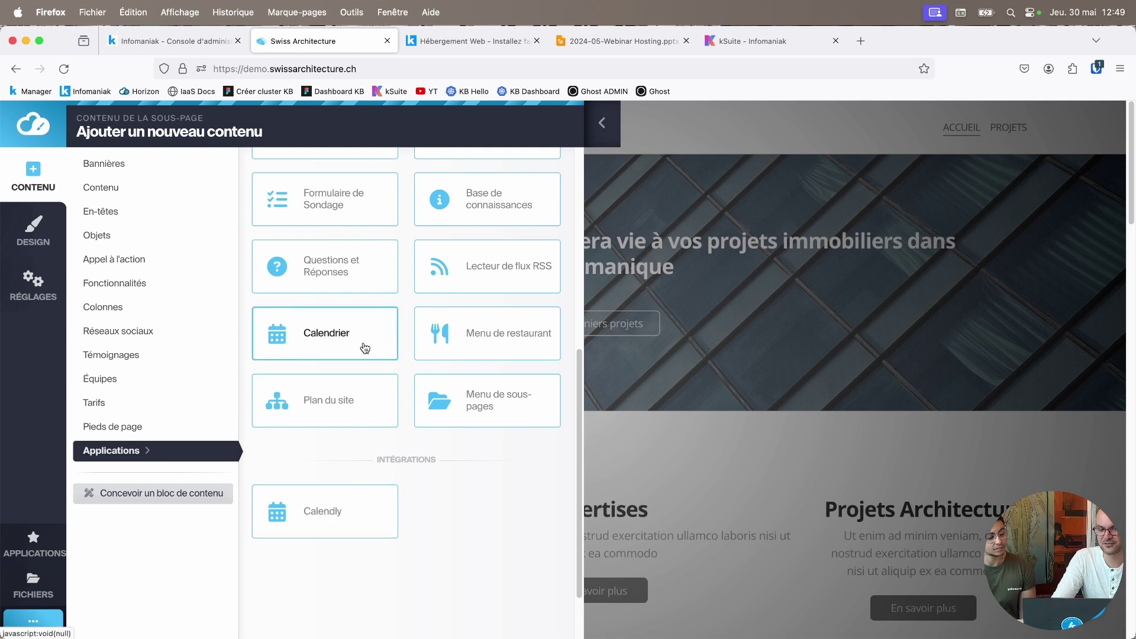
pyautogui.click(600, 125)
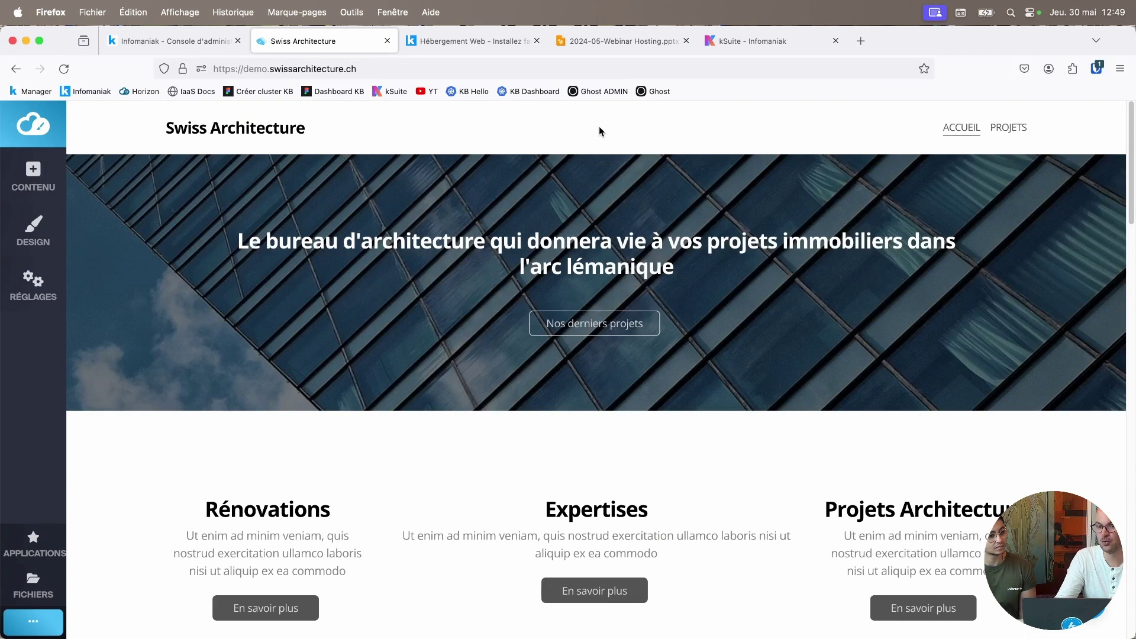
# Close the website tab and open Outils avancés > Restauration for Demo Web Hosting.
pyautogui.press('super+w')
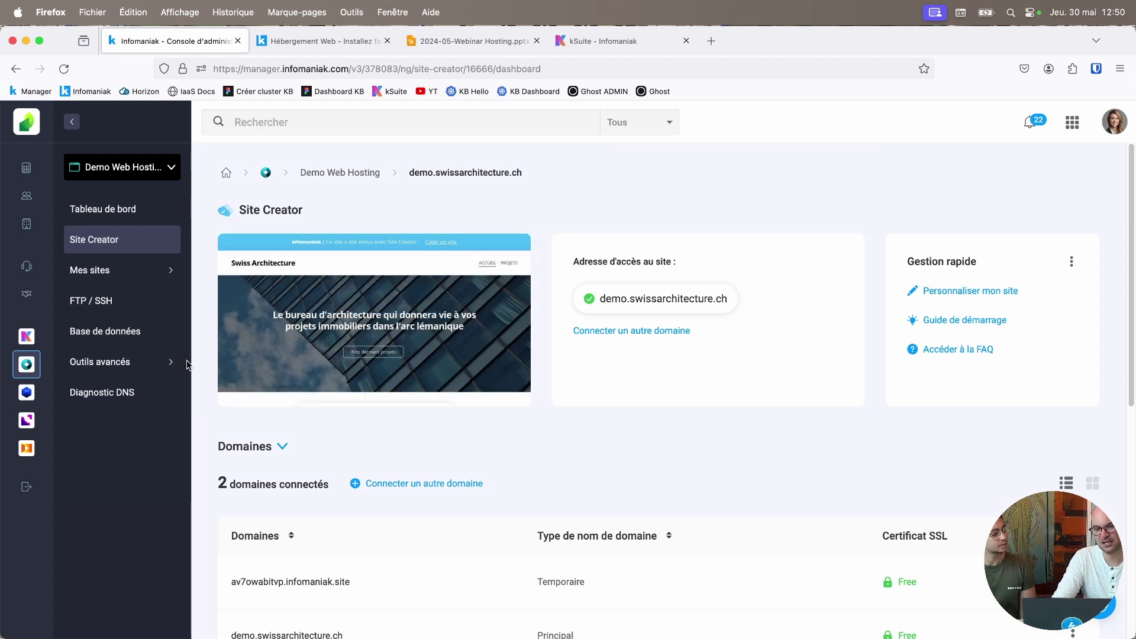
pyautogui.click(117, 365)
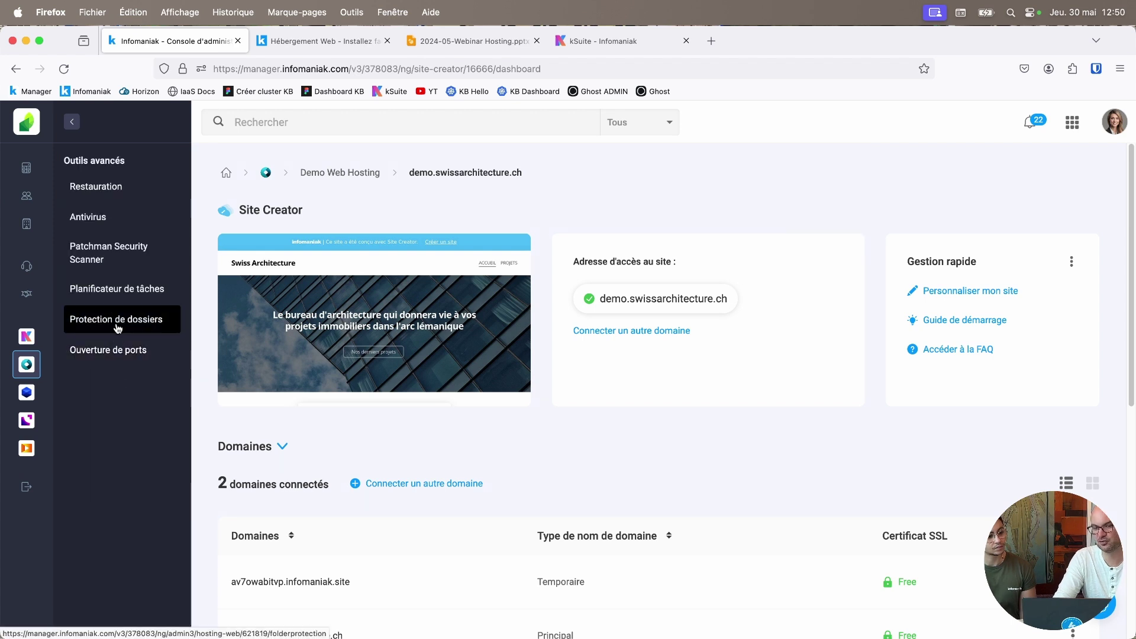
pyautogui.click(112, 195)
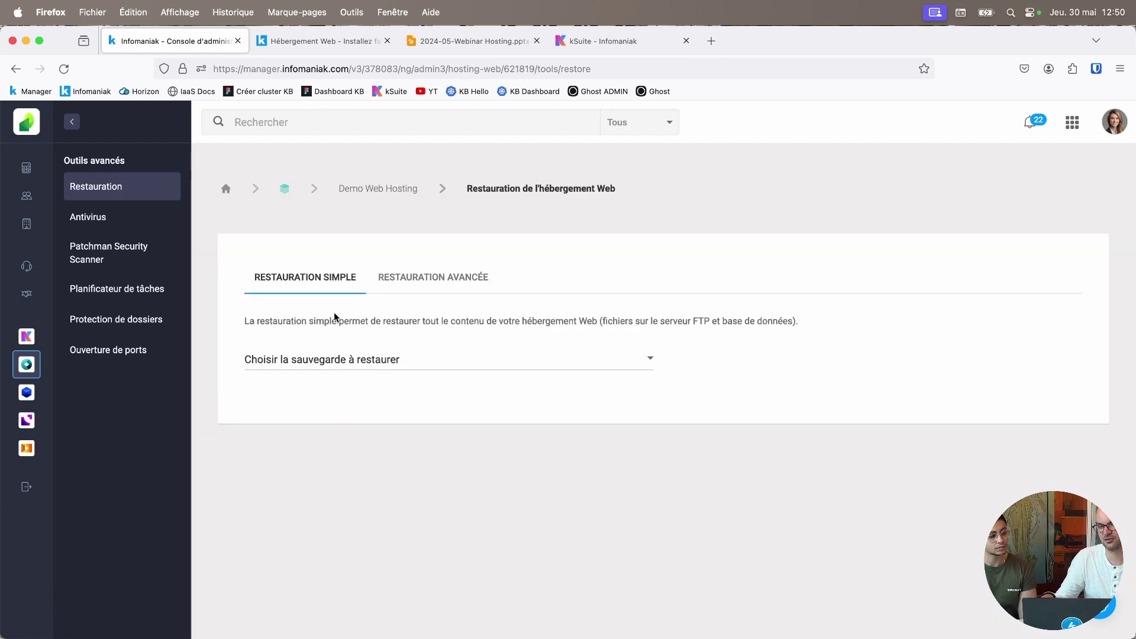
# Pick the 26.05.2024 backup from the backup list for a simple restore.
pyautogui.click(337, 360)
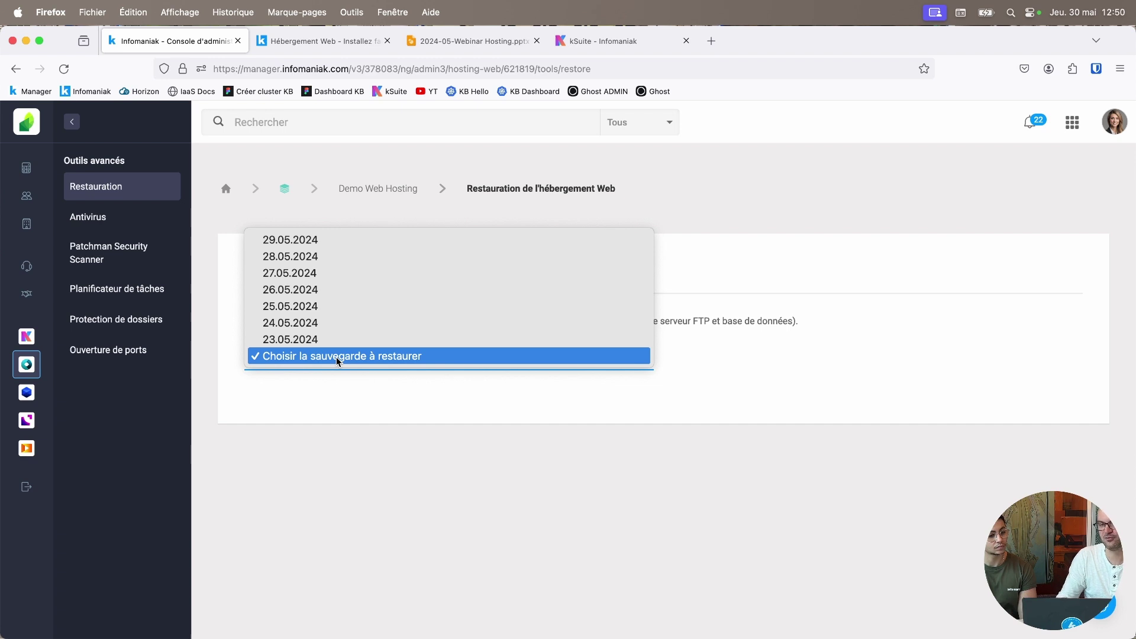
pyautogui.click(338, 289)
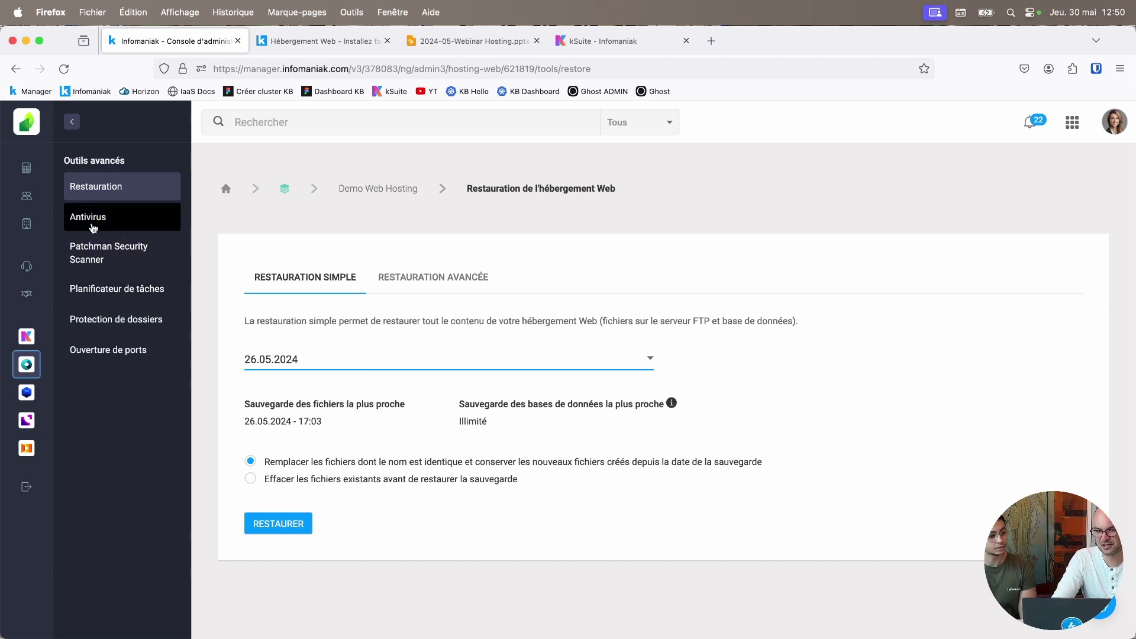
# Open Patchman Security Scanner and scroll down to the empty Rapports de sécurité table.
pyautogui.click(108, 256)
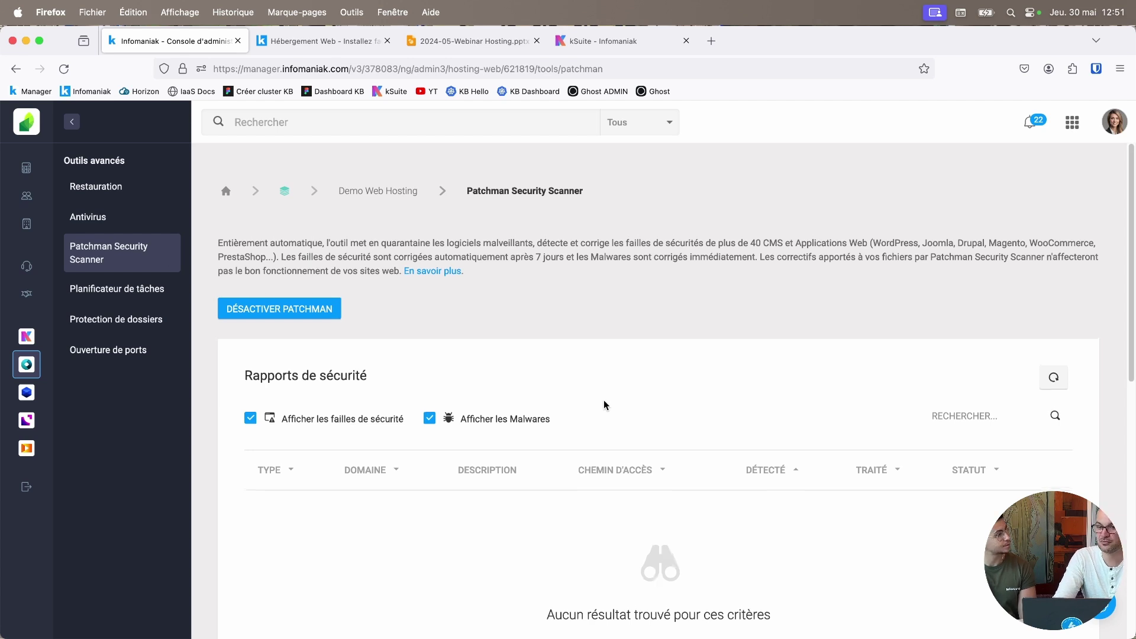
pyautogui.scroll(-2, 604, 404)
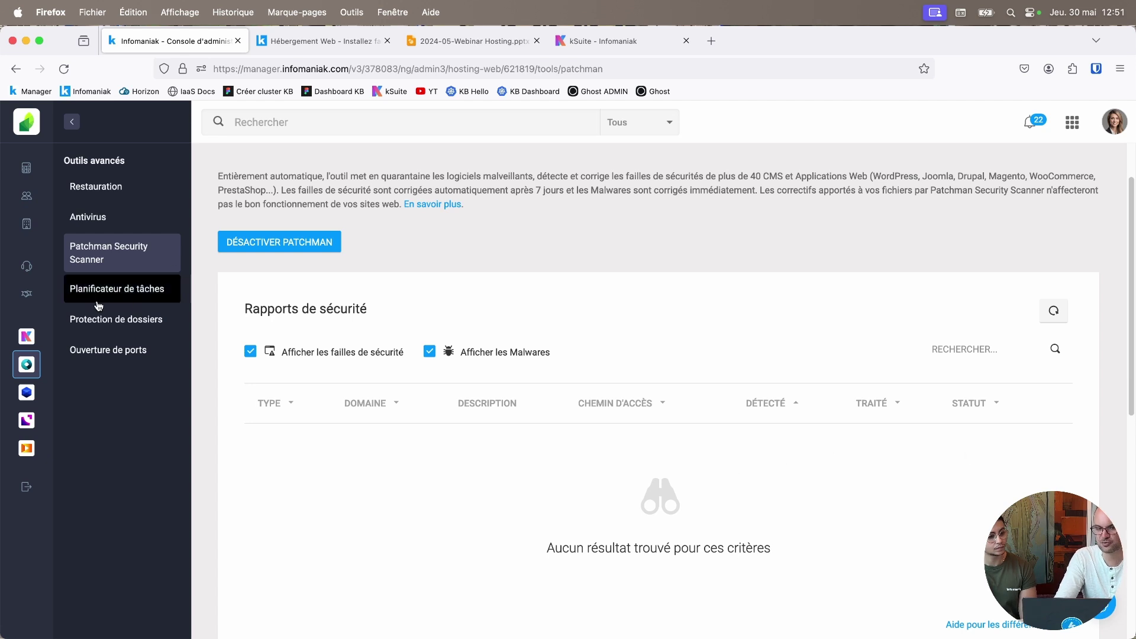
# View the Planificateur de tâches, then return home and scroll to the Produits overview.
pyautogui.click(138, 296)
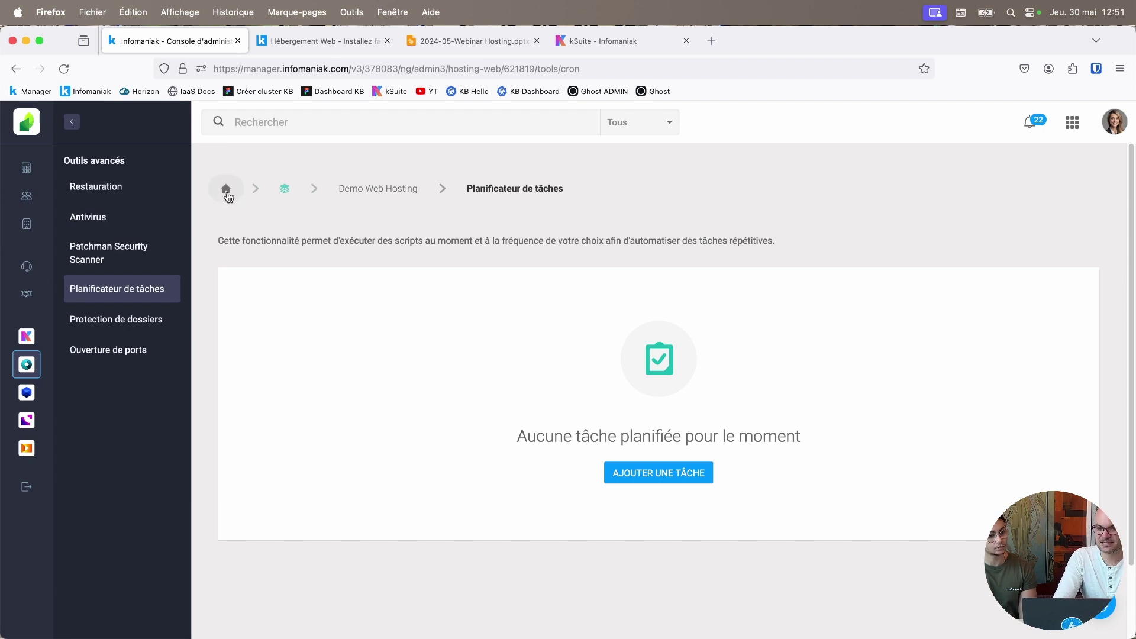
pyautogui.click(225, 189)
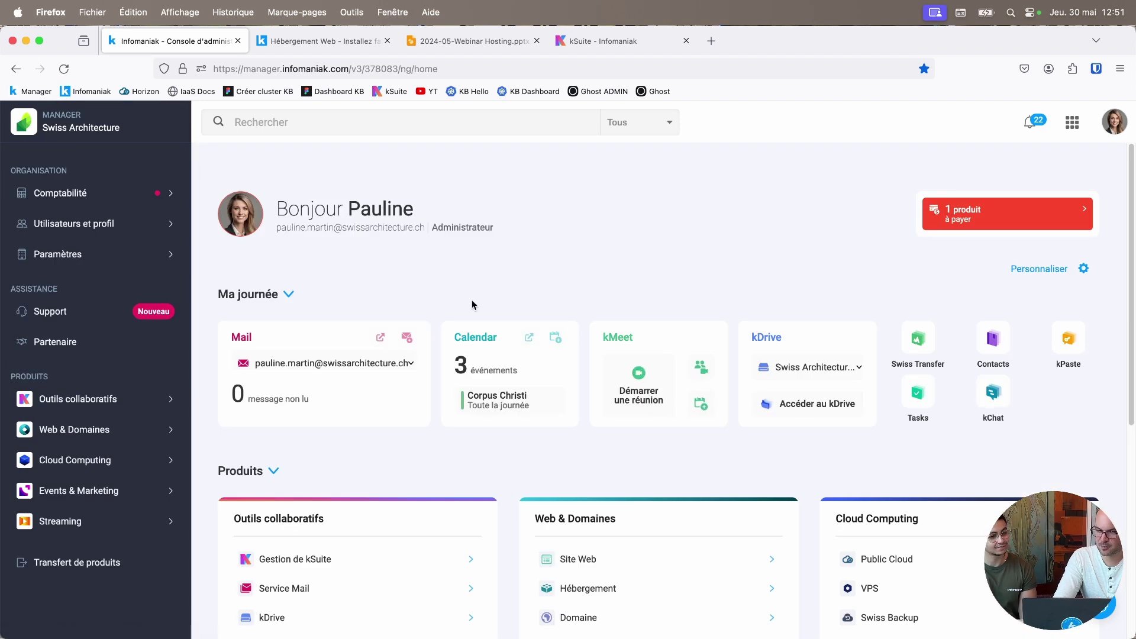
pyautogui.scroll(-5, 473, 304)
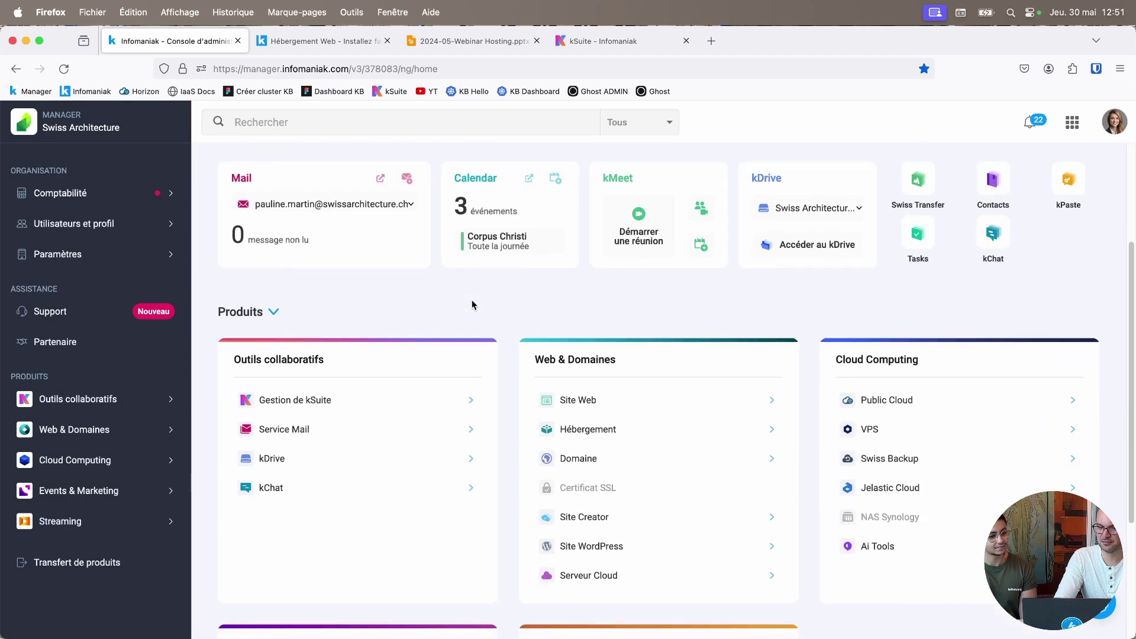